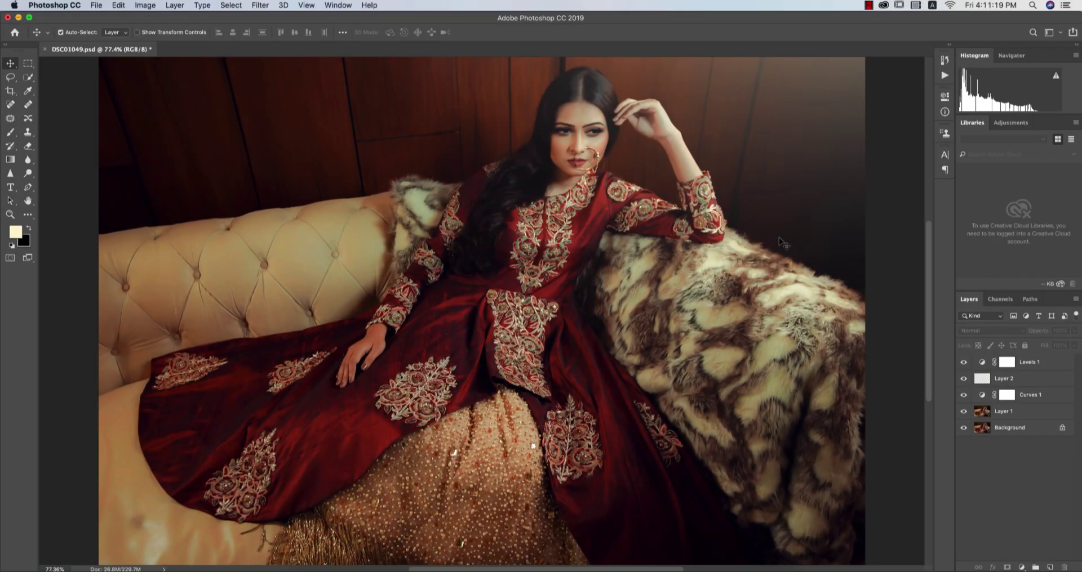
# - Compare the finished edit: show Background alone, then restore Layer 1, Curves 1, Layer 2 and Levels 1
pyautogui.keyDown('alt'); pyautogui.click(965, 429); pyautogui.keyUp('alt')
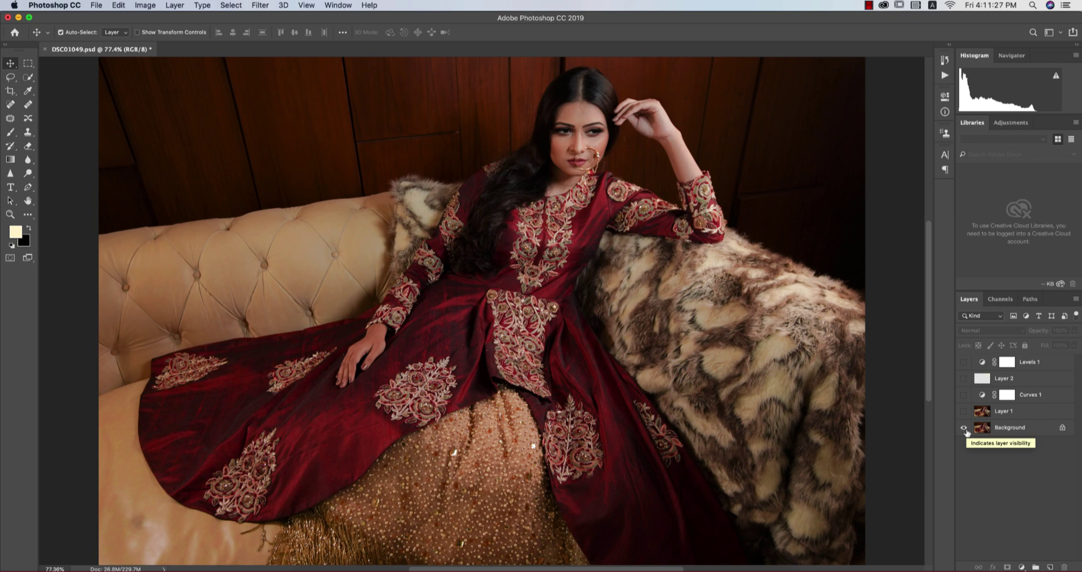
pyautogui.click(964, 413)
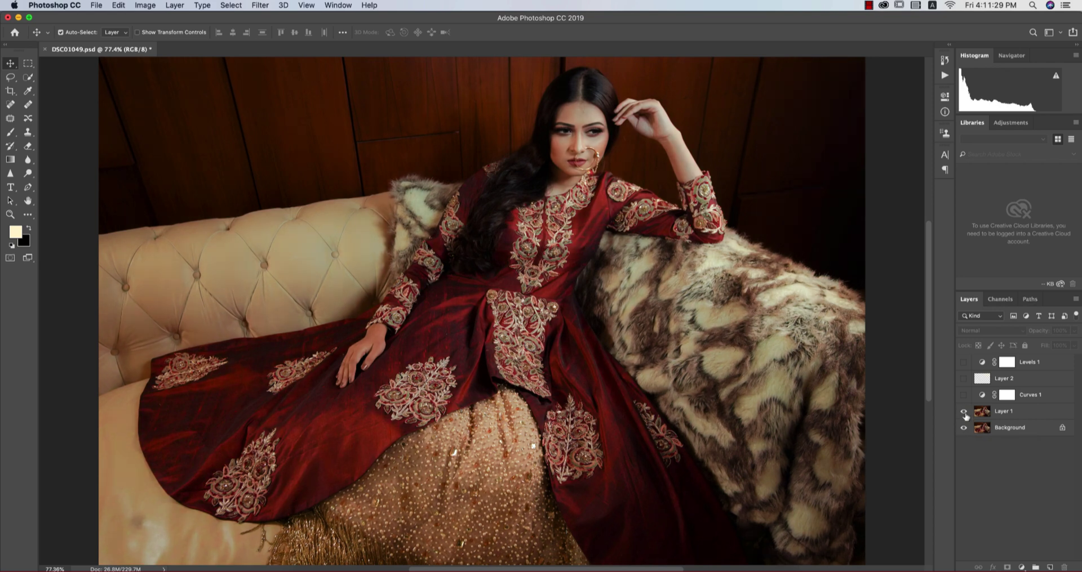
pyautogui.click(964, 396)
pyautogui.click(964, 379)
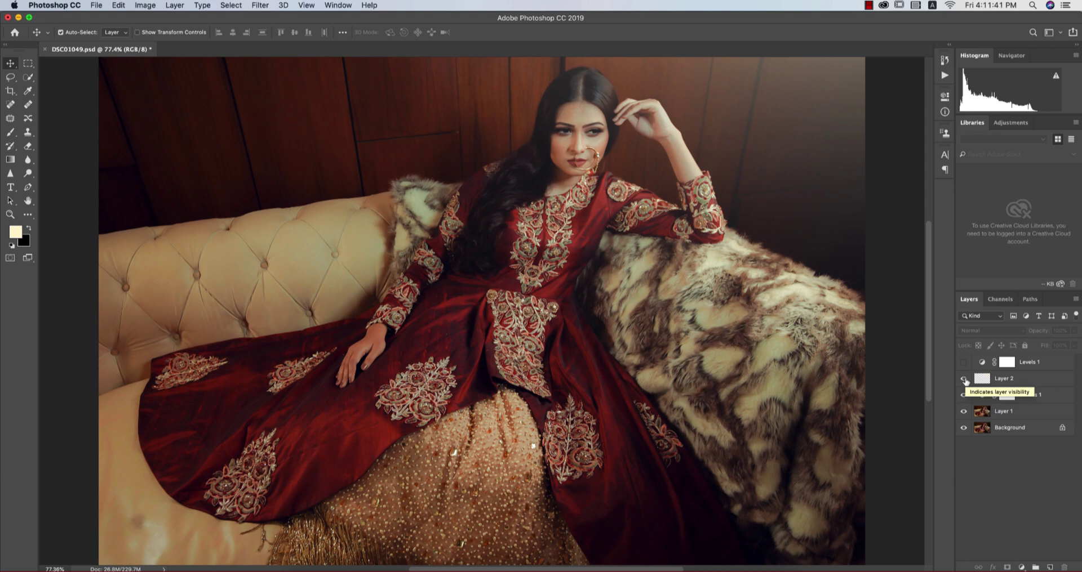
pyautogui.click(963, 363)
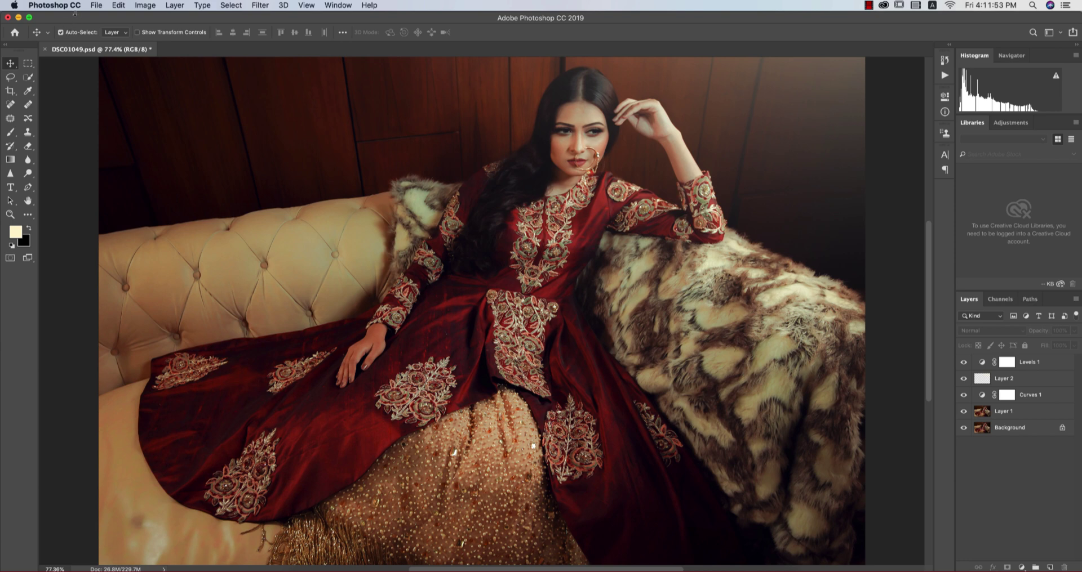
# - Open DSC01049.jpg from the Open dialog and make a Background copy layer
pyautogui.click(95, 6)
pyautogui.click(109, 27)
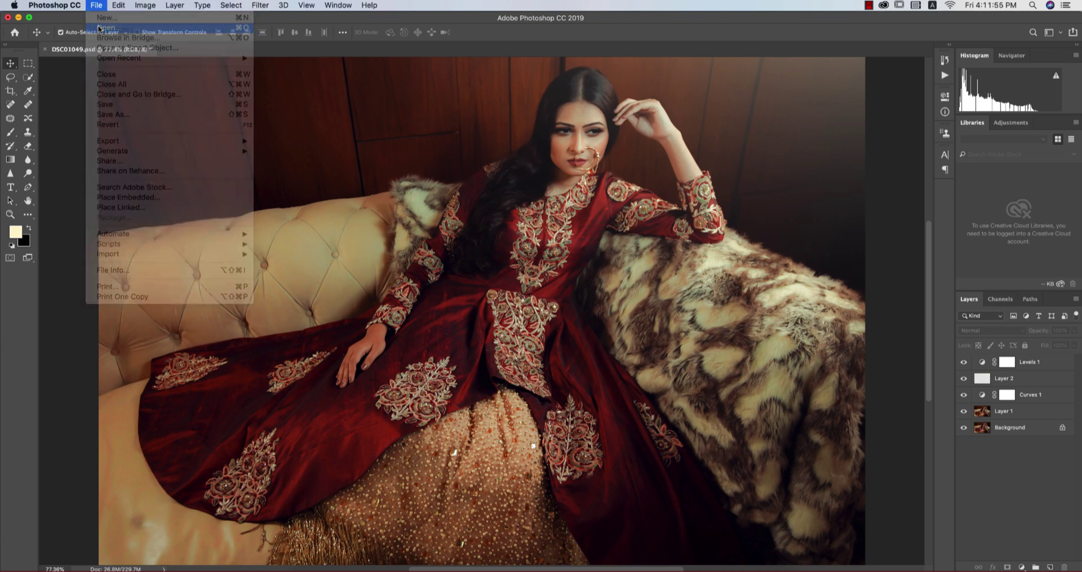
pyautogui.click(448, 203)
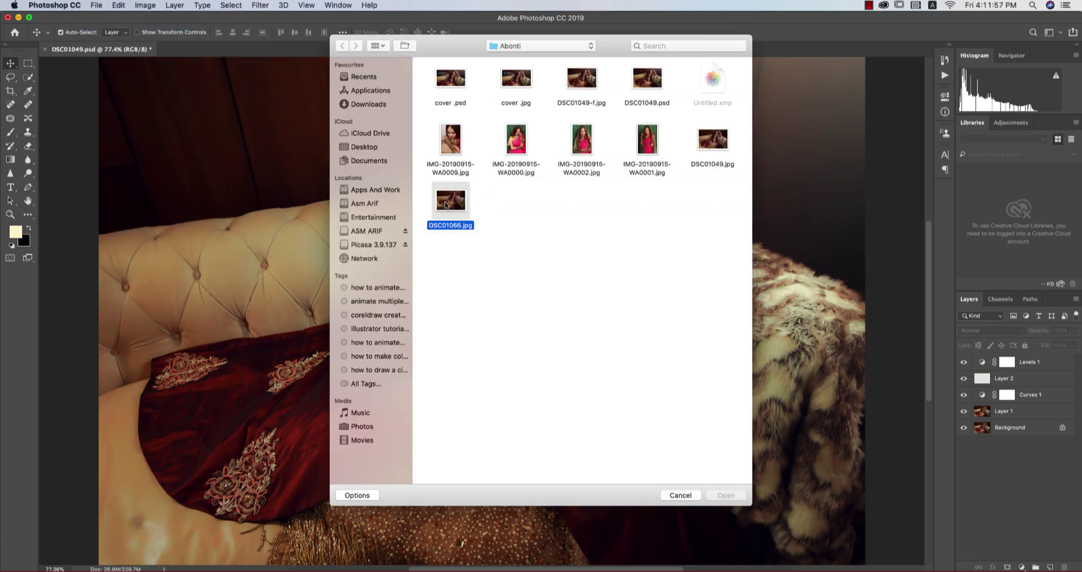
pyautogui.click(701, 141)
pyautogui.click(725, 496)
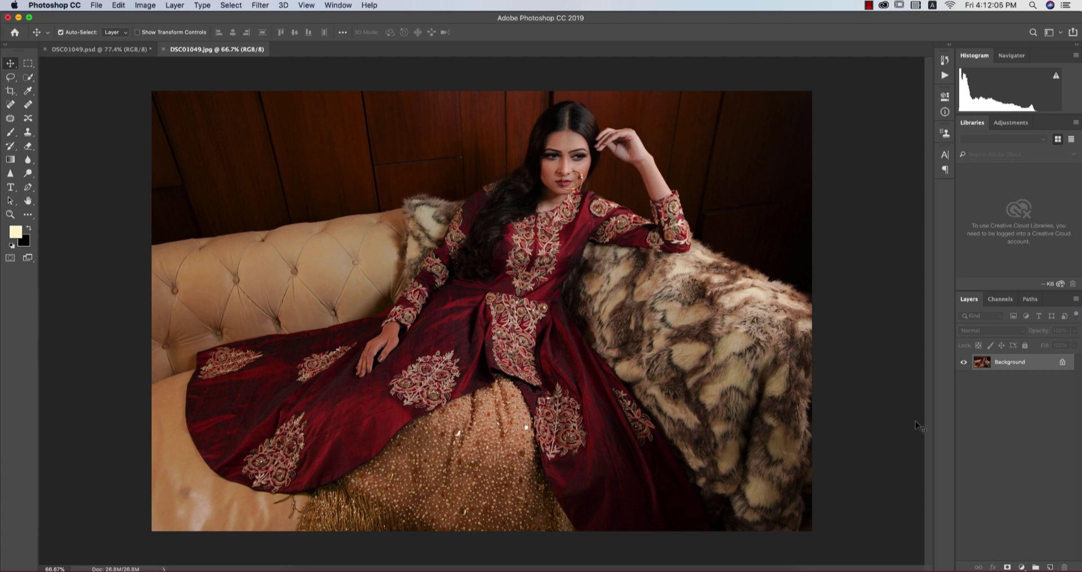
pyautogui.moveTo(1037, 365); pyautogui.dragTo(1047, 565)
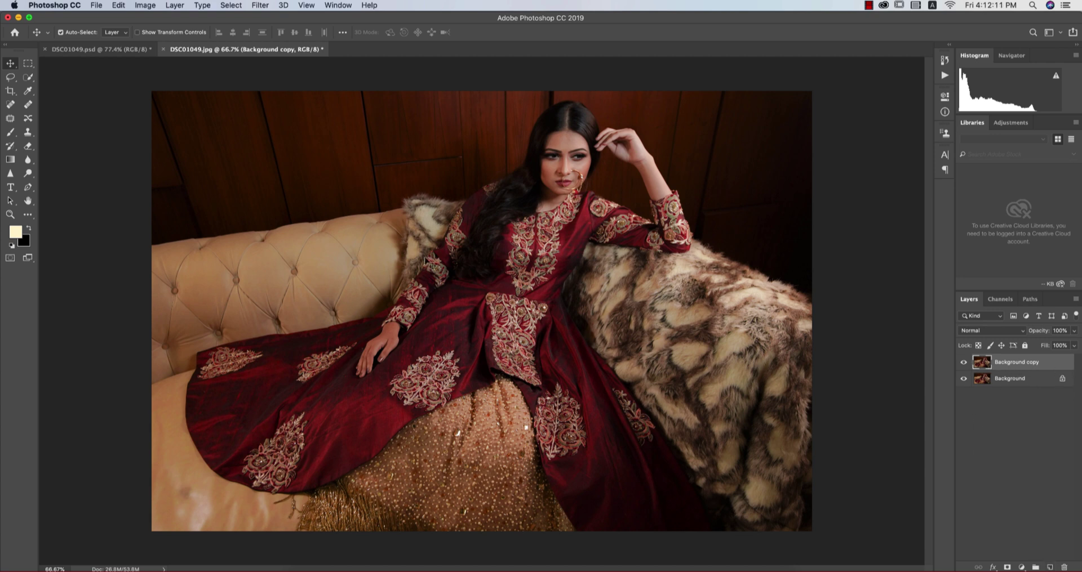
# - Launch the Camera Raw Filter on the Background copy and open the Basic panel's flyout menu
pyautogui.click(261, 6)
pyautogui.click(282, 70)
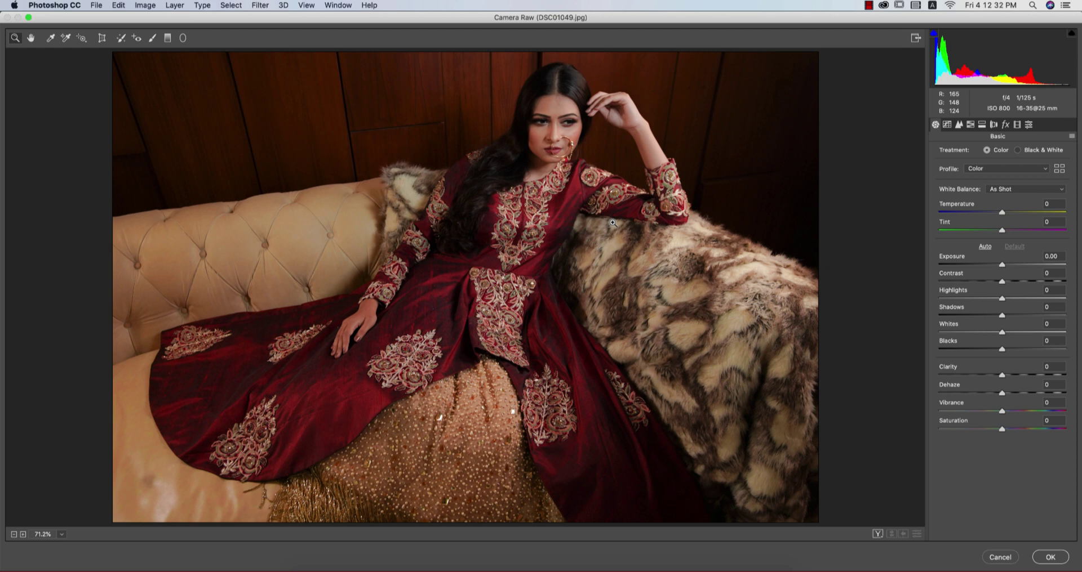
pyautogui.click(1071, 136)
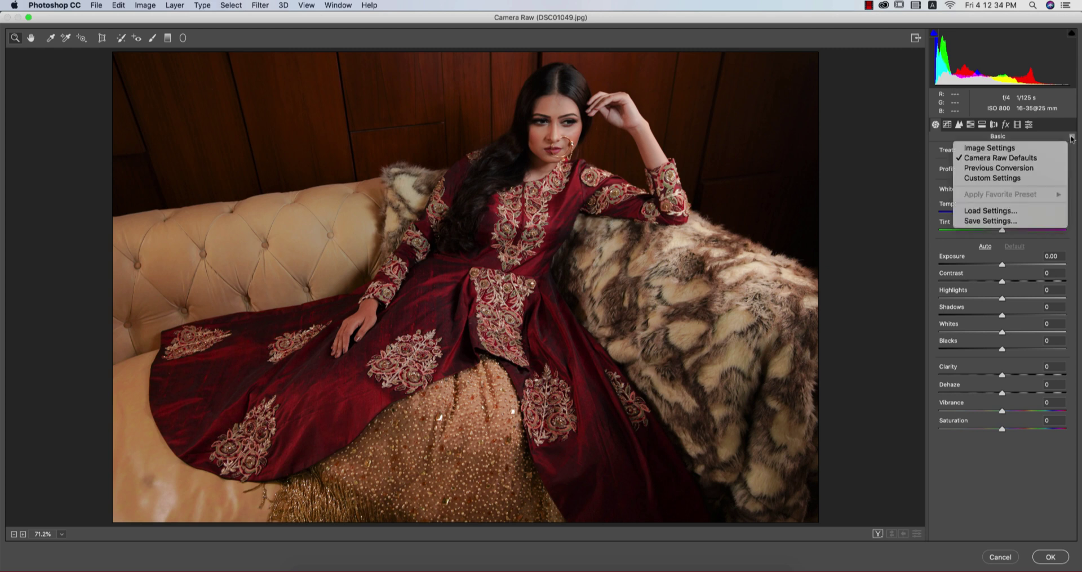
# - Load Untitled.xmp from the portrait folder (Exposure +0.20, Contrast +10, Highlights -21, Shadows -14, Clarity -12, Dehaze +3)
pyautogui.click(1004, 211)
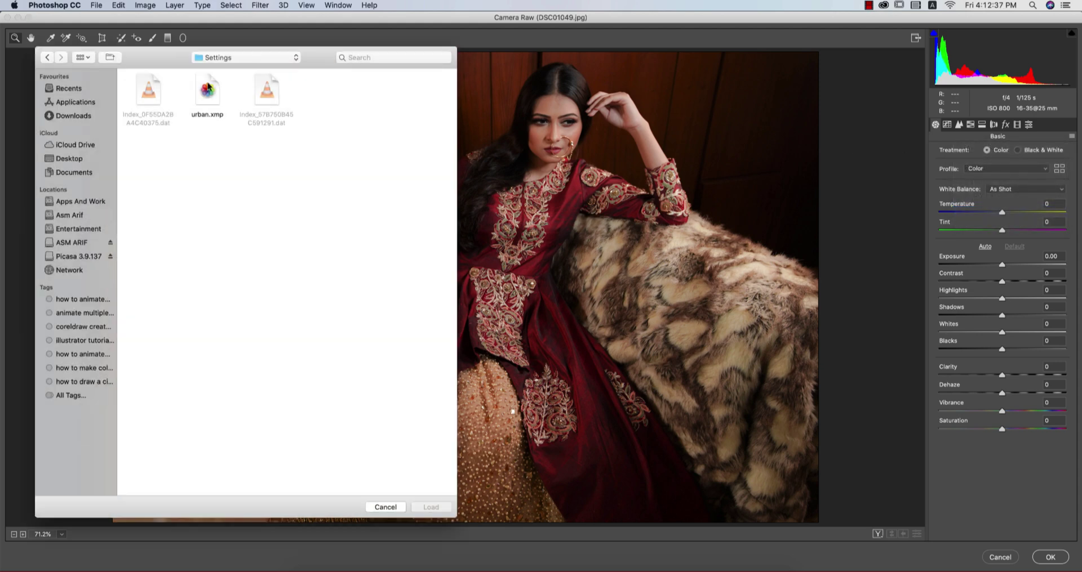
pyautogui.click(210, 97)
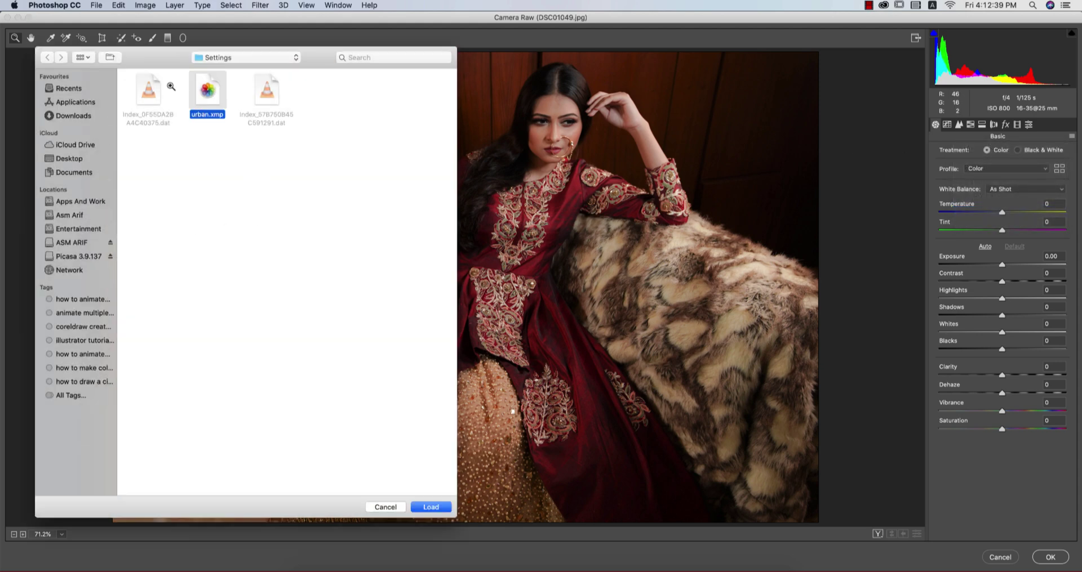
pyautogui.click(74, 217)
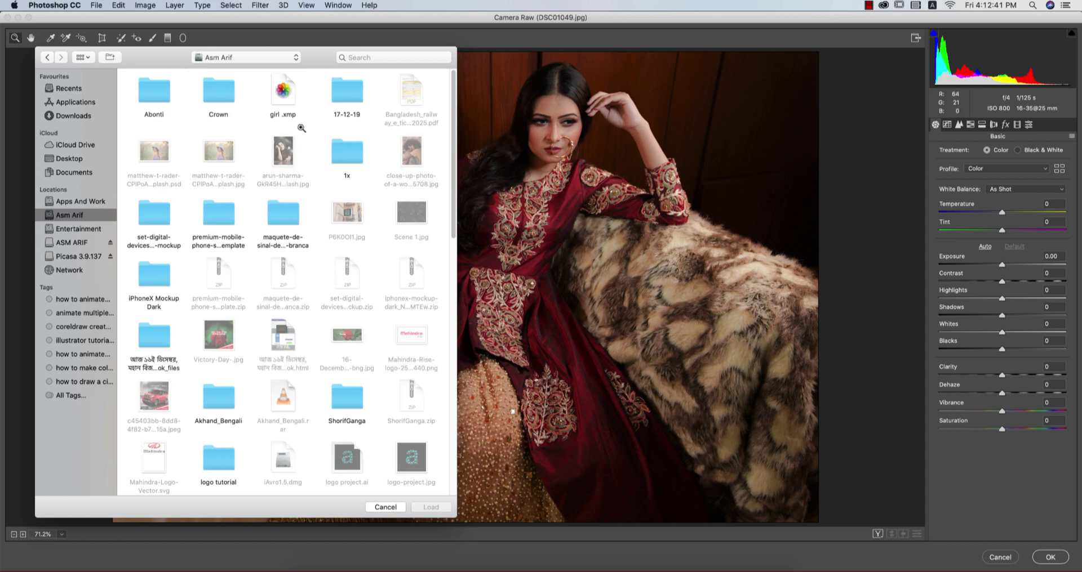
pyautogui.doubleClick(164, 97)
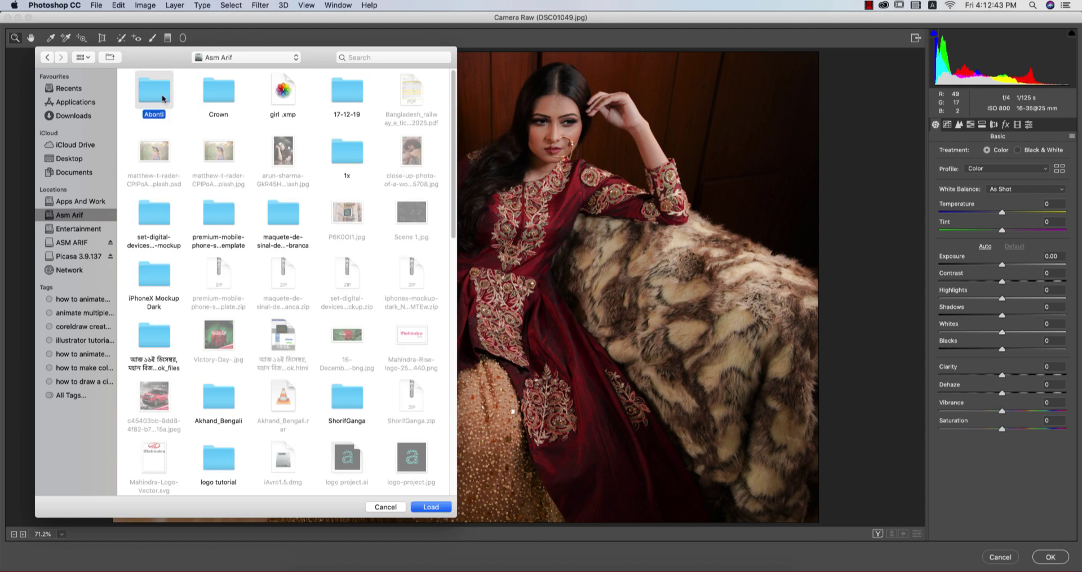
pyautogui.click(420, 88)
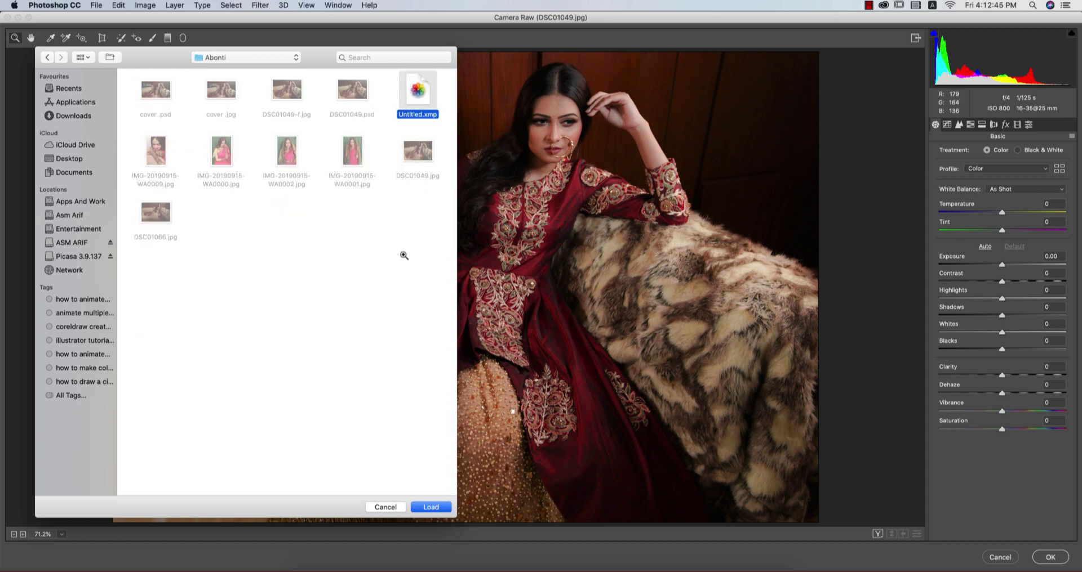
pyautogui.click(419, 508)
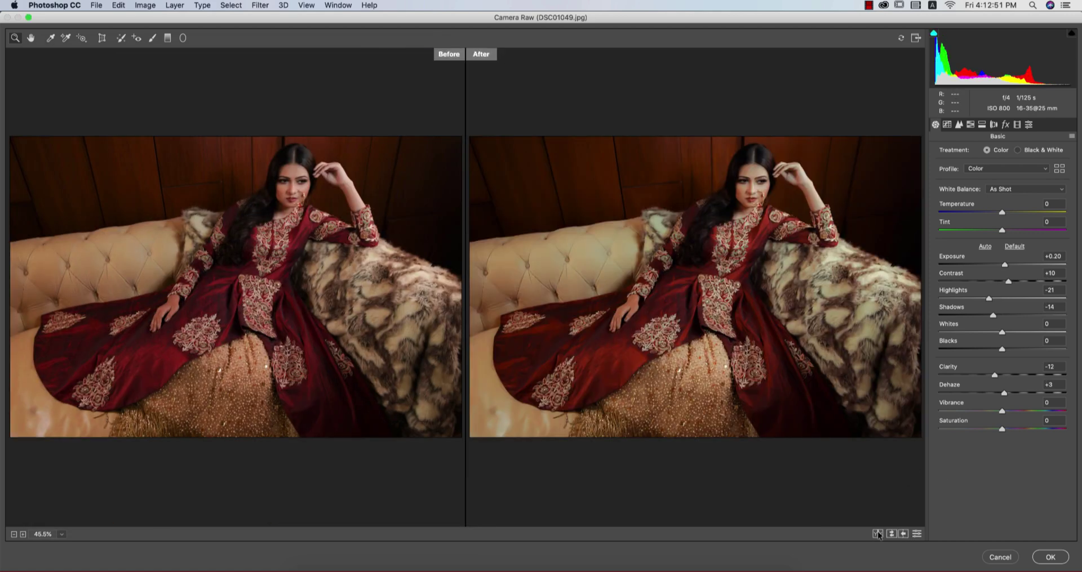
pyautogui.click(878, 533)
pyautogui.scroll(3, 334, 186)
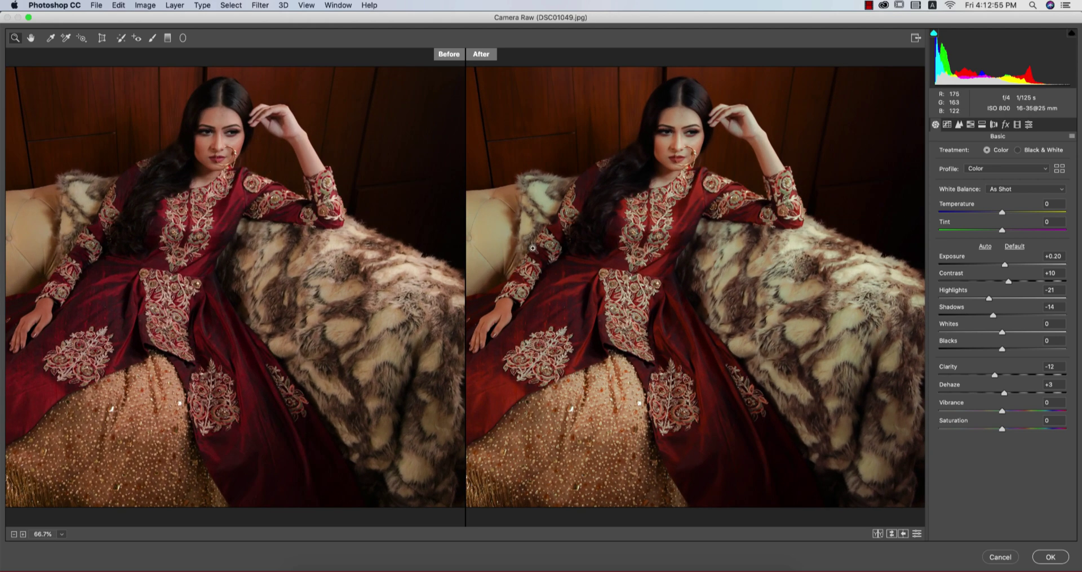
pyautogui.moveTo(551, 250)
pyautogui.mouseDown()
pyautogui.moveTo(675, 251)
pyautogui.moveTo(547, 257)
pyautogui.mouseUp()
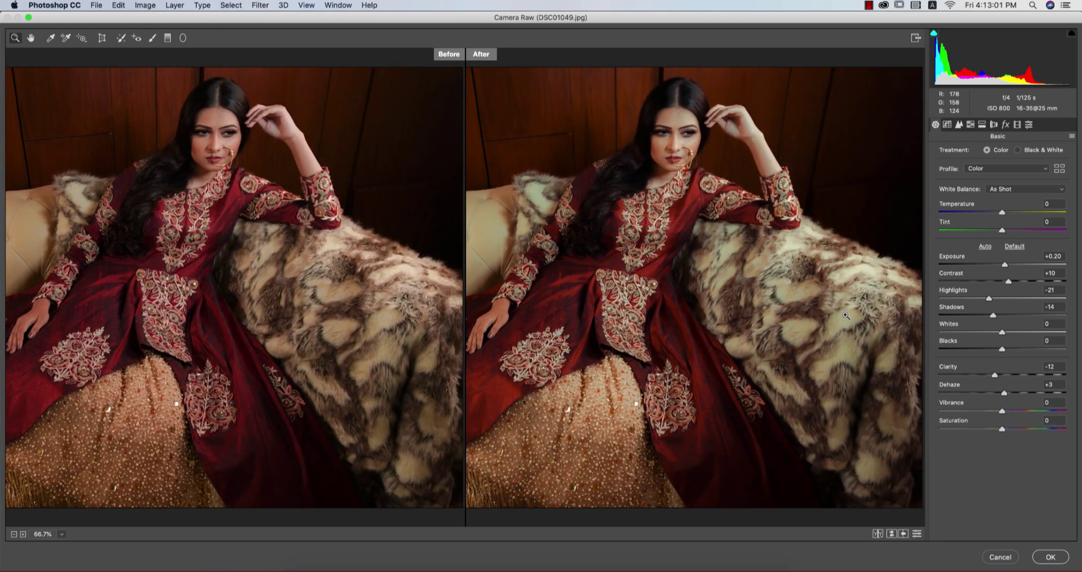
pyautogui.click(878, 534)
pyautogui.click(879, 534)
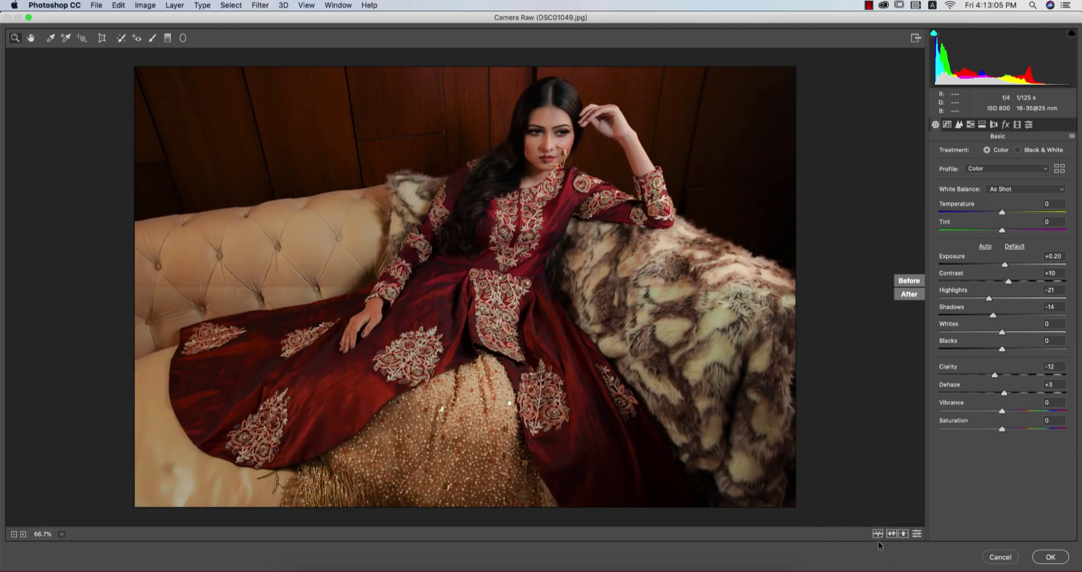
pyautogui.click(878, 534)
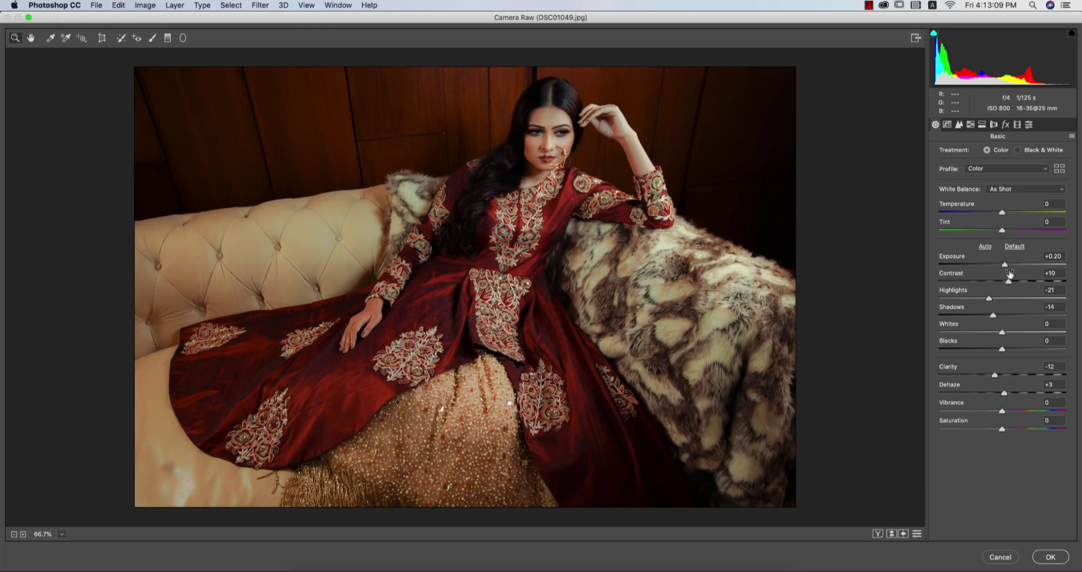
pyautogui.click(1062, 257)
# - Zoom the preview to 100% and step through the Saturation value fields
pyautogui.click(639, 271)
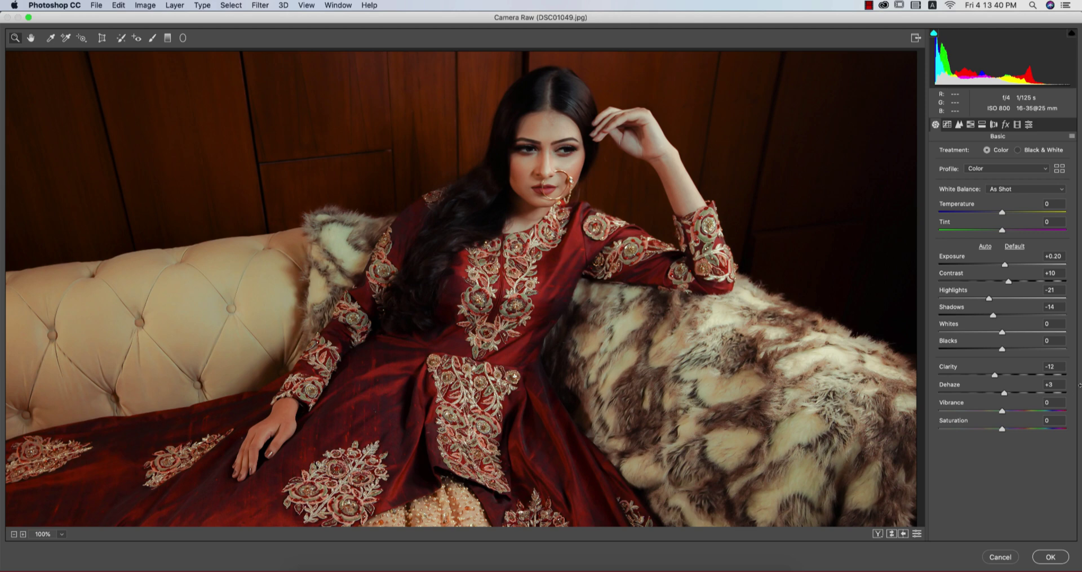
pyautogui.click(1056, 385)
pyautogui.press('Tab')
pyautogui.press('Tab')
# - Review Detail settings: sharpening Amount 31, noise reduction Luminance 32, Luminance Detail 50
pyautogui.click(947, 124)
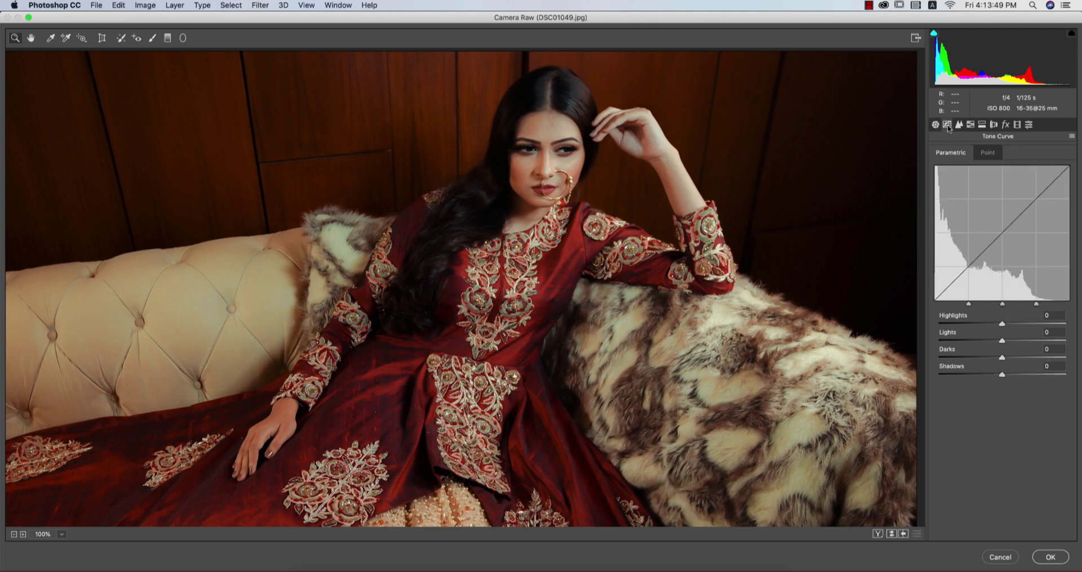
pyautogui.click(958, 124)
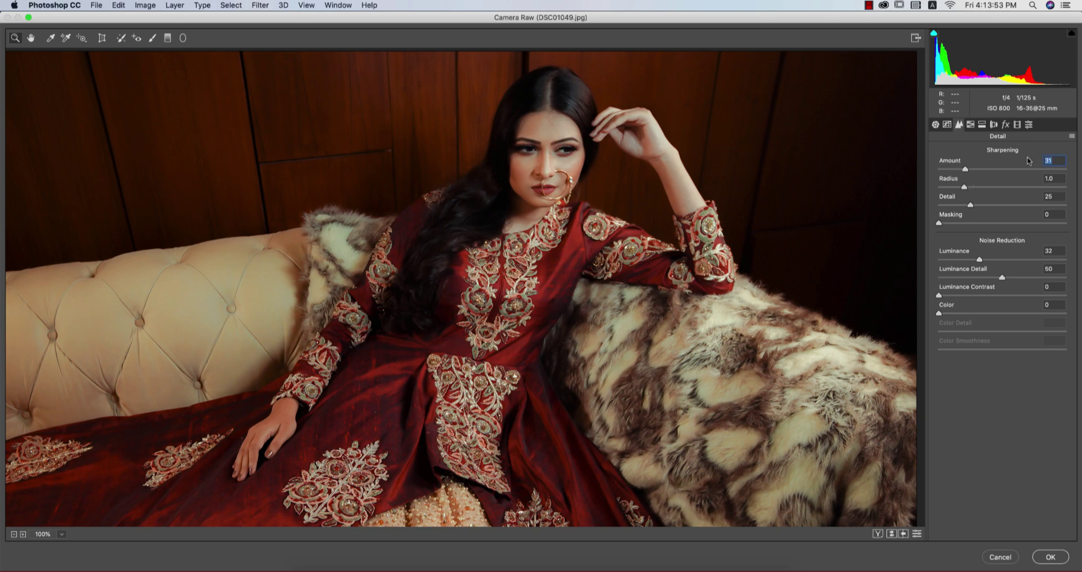
pyautogui.click(1052, 251)
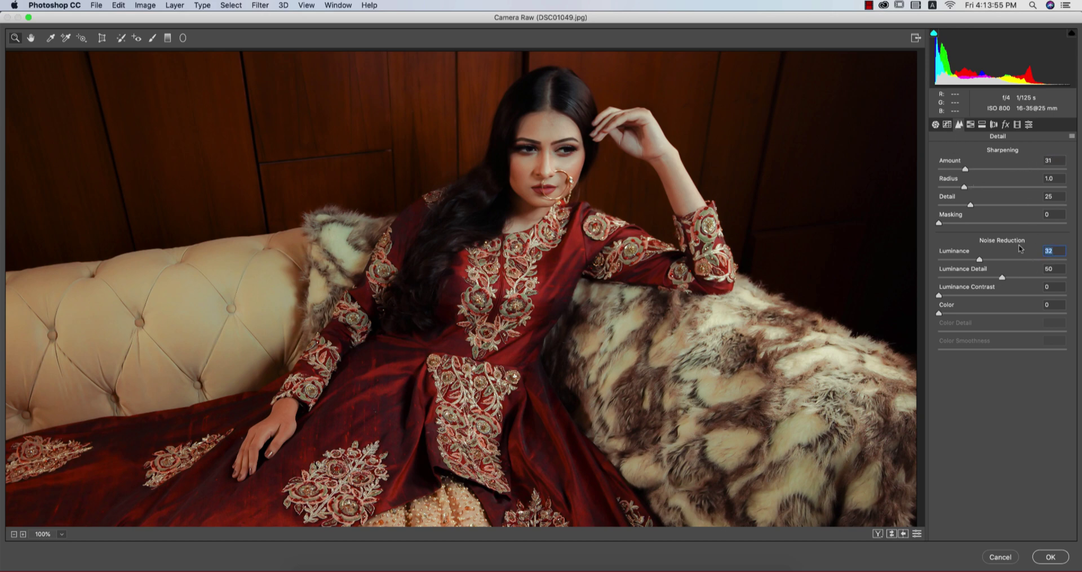
pyautogui.click(1061, 269)
pyautogui.click(972, 125)
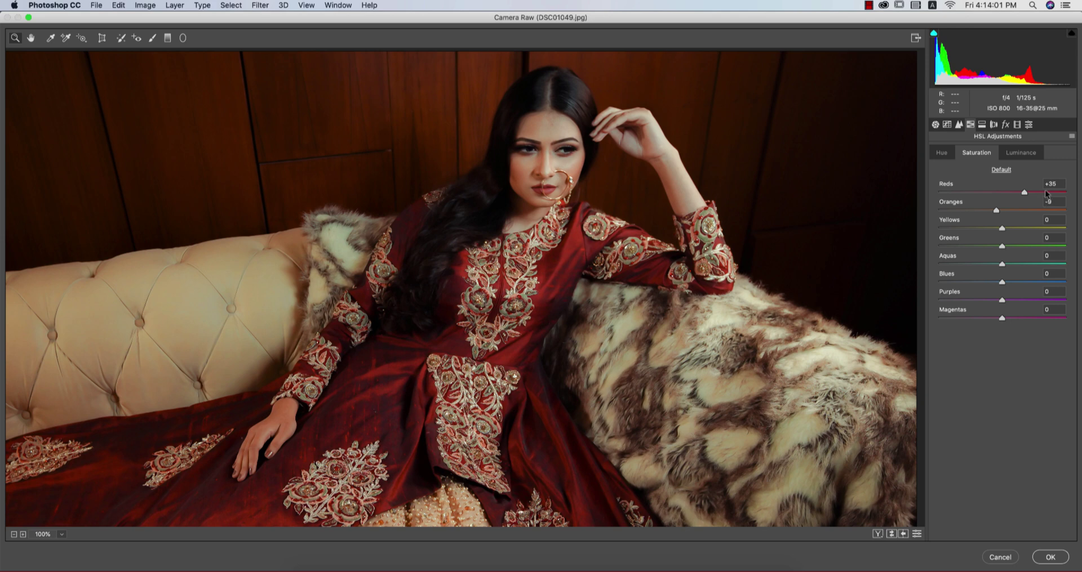
# - Set Hue Reds +9 and Saturation Reds +35, Oranges -9, after previewing Oranges at -100
pyautogui.click(942, 153)
pyautogui.click(1058, 185)
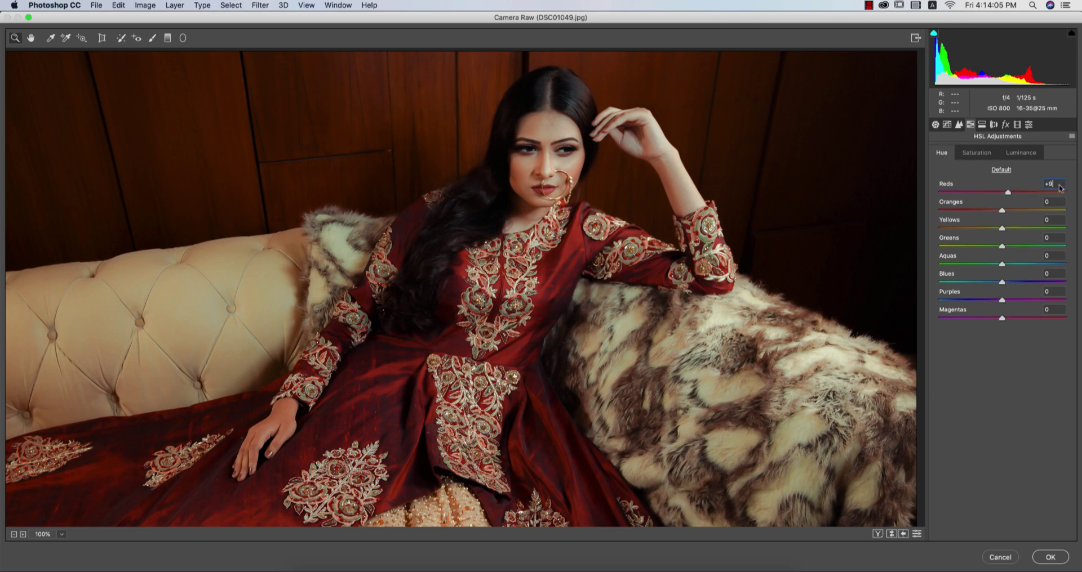
pyautogui.click(979, 153)
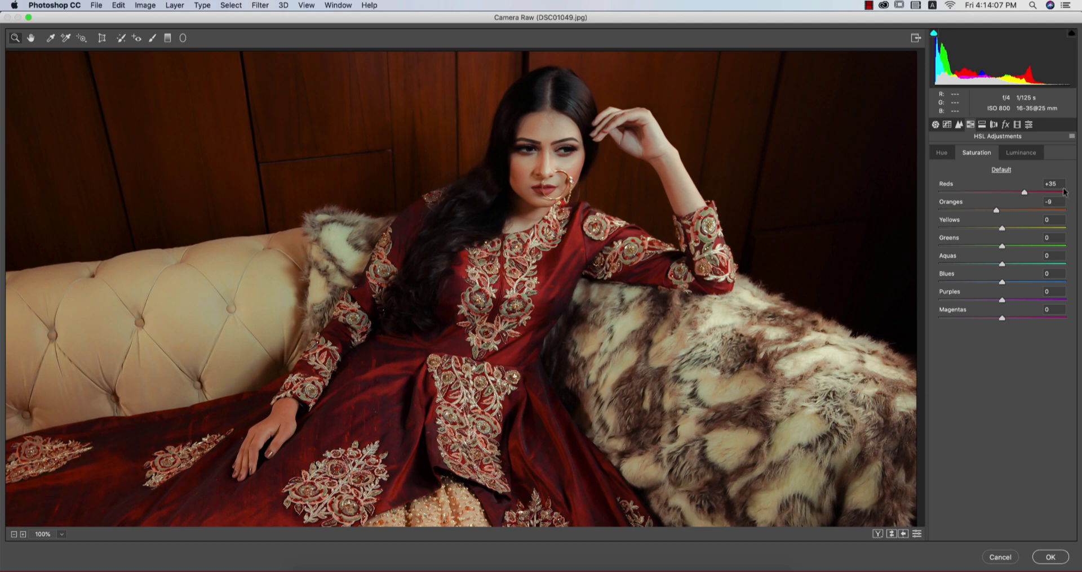
pyautogui.click(1044, 184)
pyautogui.click(1053, 202)
pyautogui.write('-100')
pyautogui.press('Return')
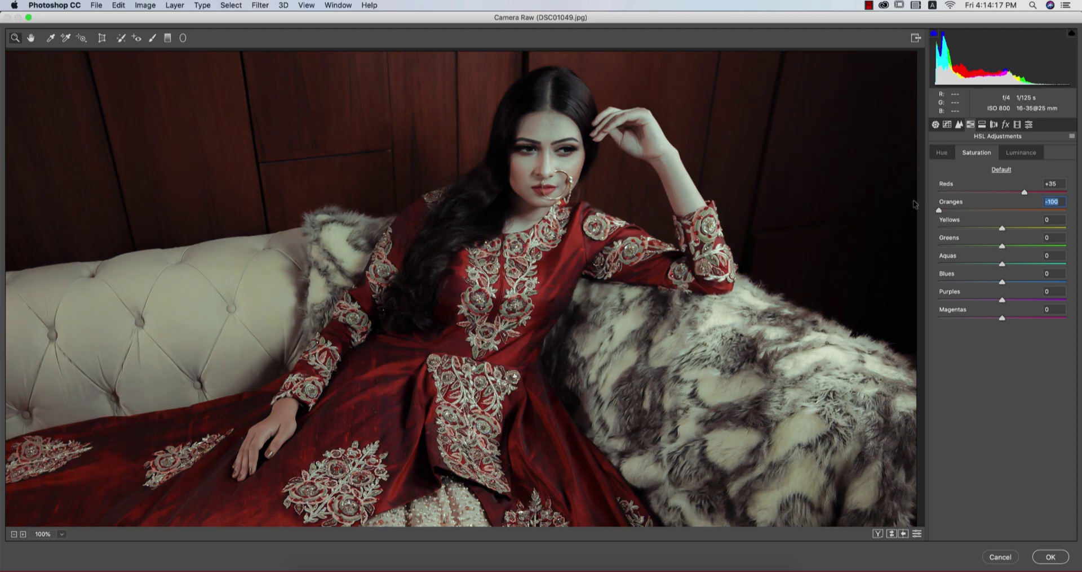
pyautogui.press('super+z')
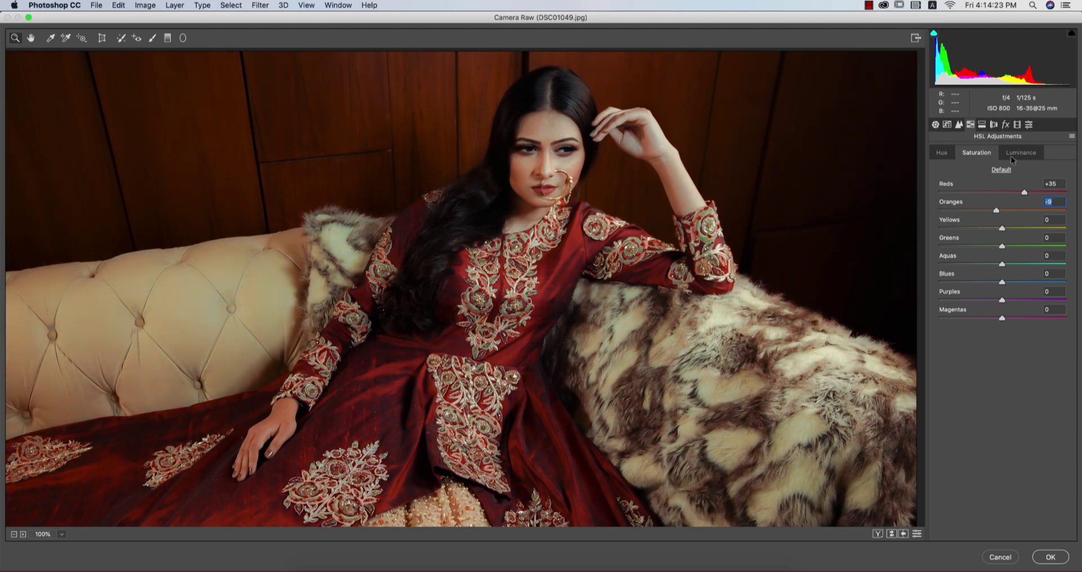
# - Set HSL Luminance Reds -15, Oranges +26 and Yellows +10
pyautogui.click(1013, 157)
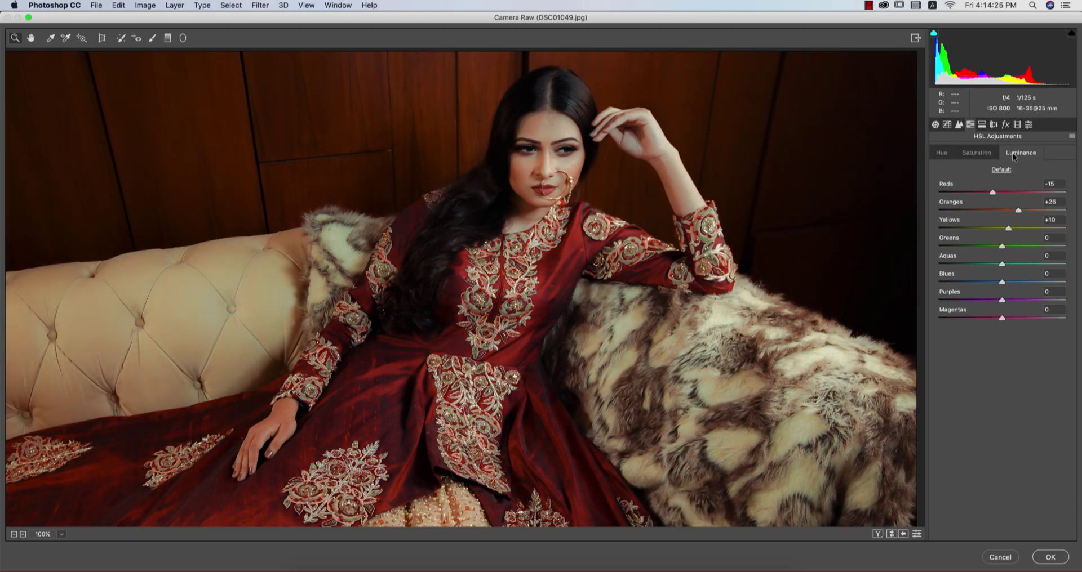
pyautogui.click(982, 157)
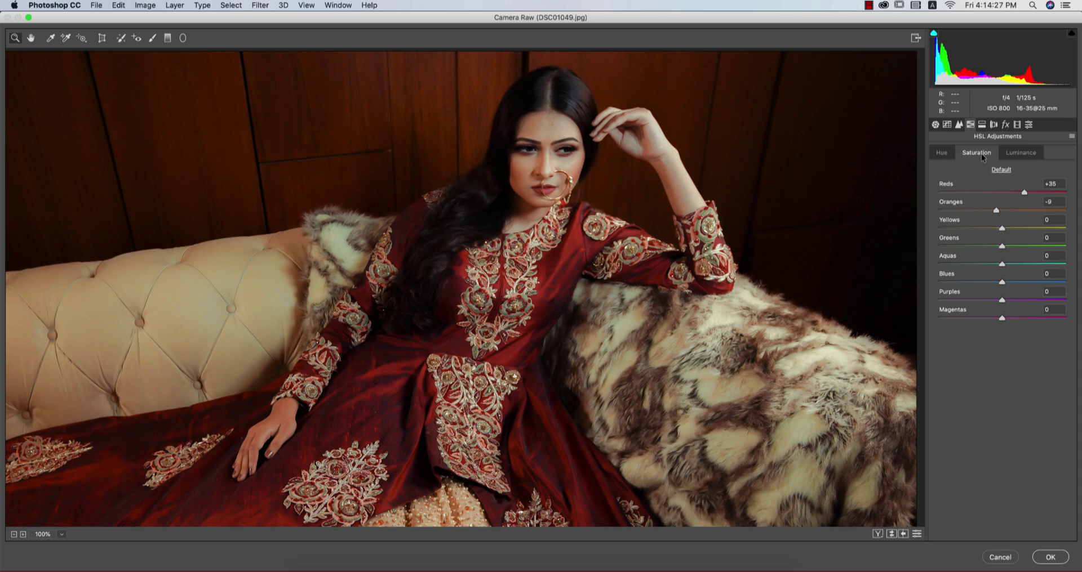
pyautogui.click(1024, 156)
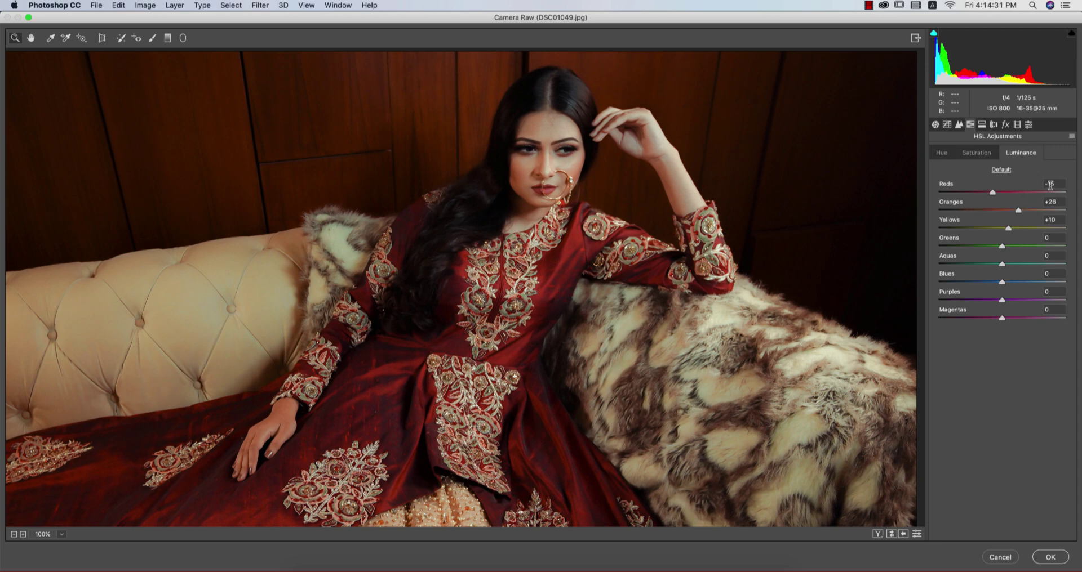
pyautogui.click(1052, 184)
pyautogui.click(1061, 203)
pyautogui.click(981, 124)
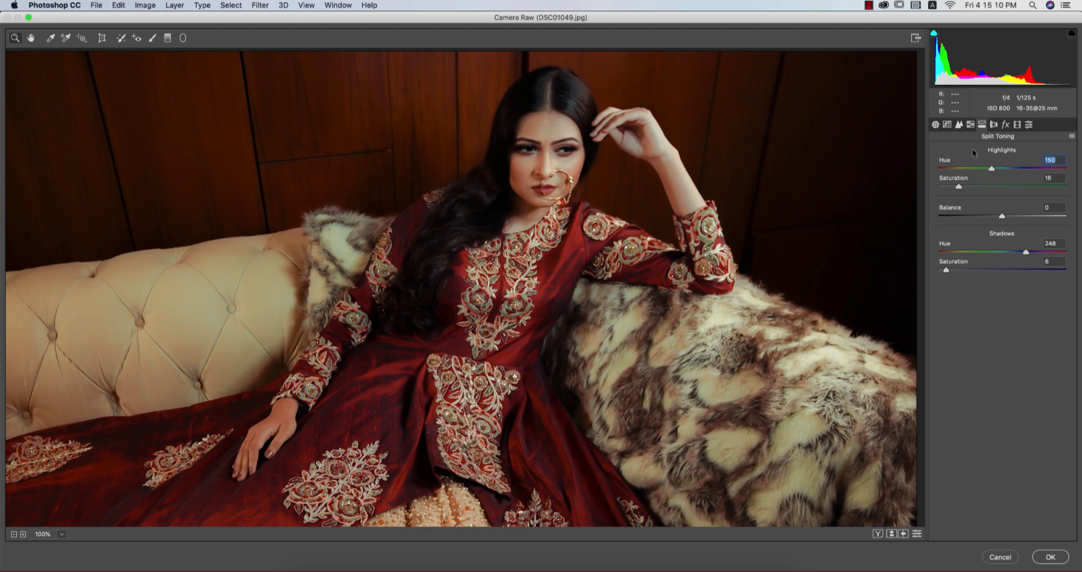
# - Set split toning highlights Hue 150, Saturation 16 and shadows Hue 248, Saturation 6
pyautogui.press('Tab')
pyautogui.click(1063, 244)
pyautogui.press('Tab')
pyautogui.click(993, 126)
pyautogui.click(1002, 127)
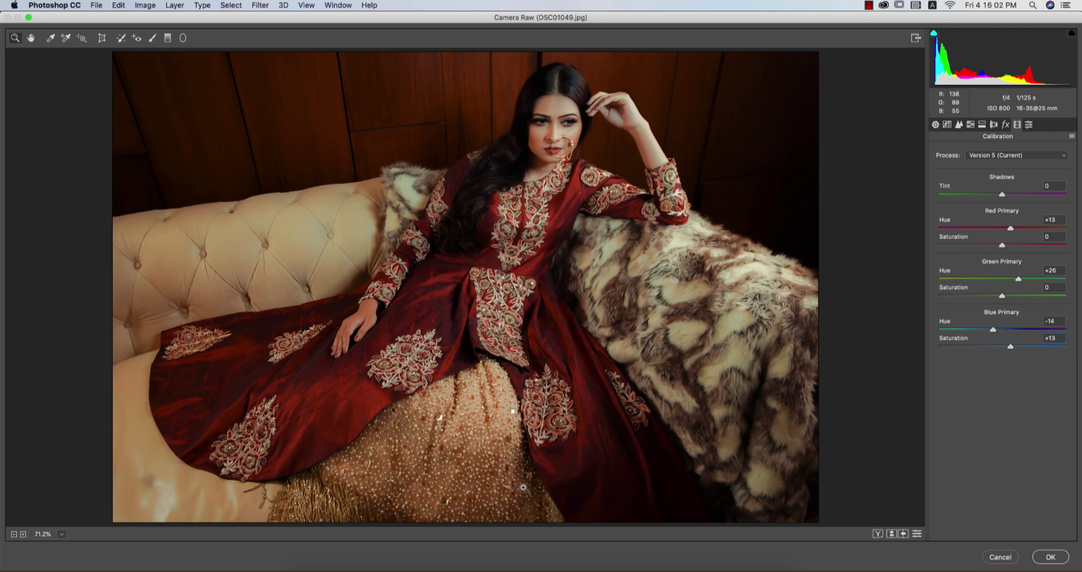
# - Compare Before/After side by side, then commit the Camera Raw grade to the Background copy
pyautogui.click(877, 535)
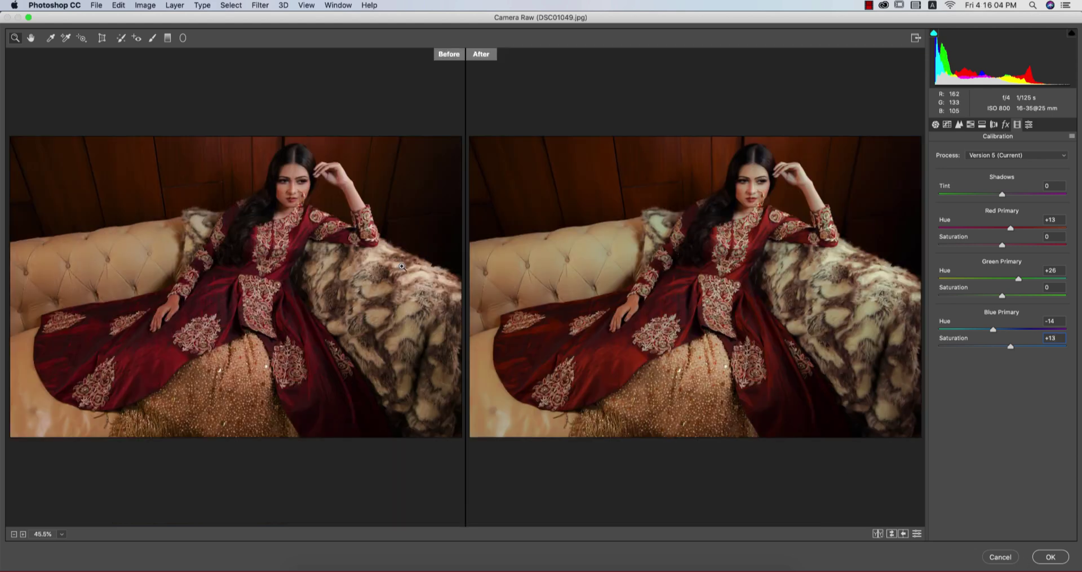
pyautogui.click(264, 169)
pyautogui.click(264, 169)
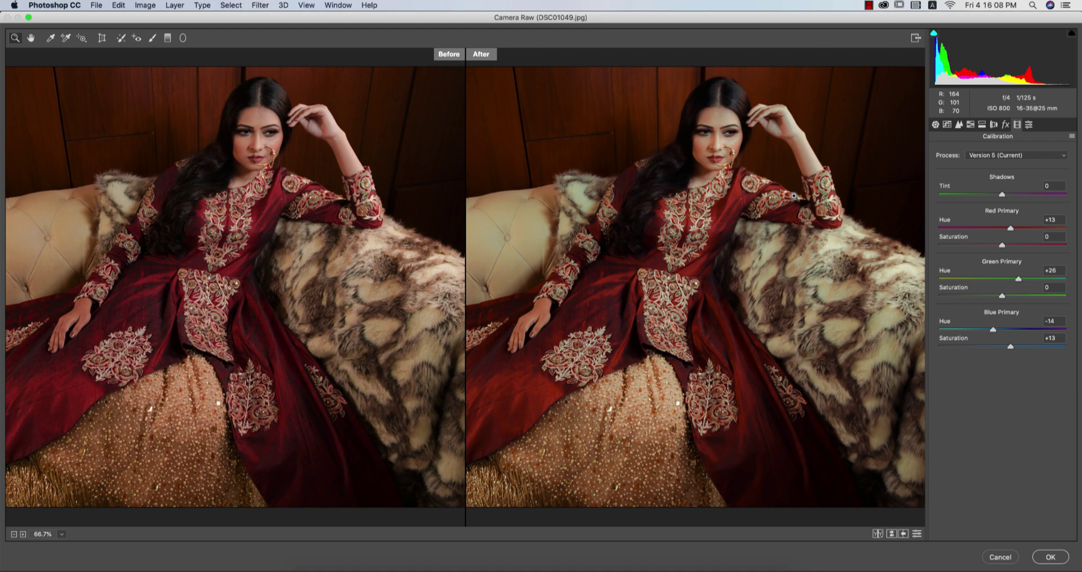
pyautogui.click(1050, 557)
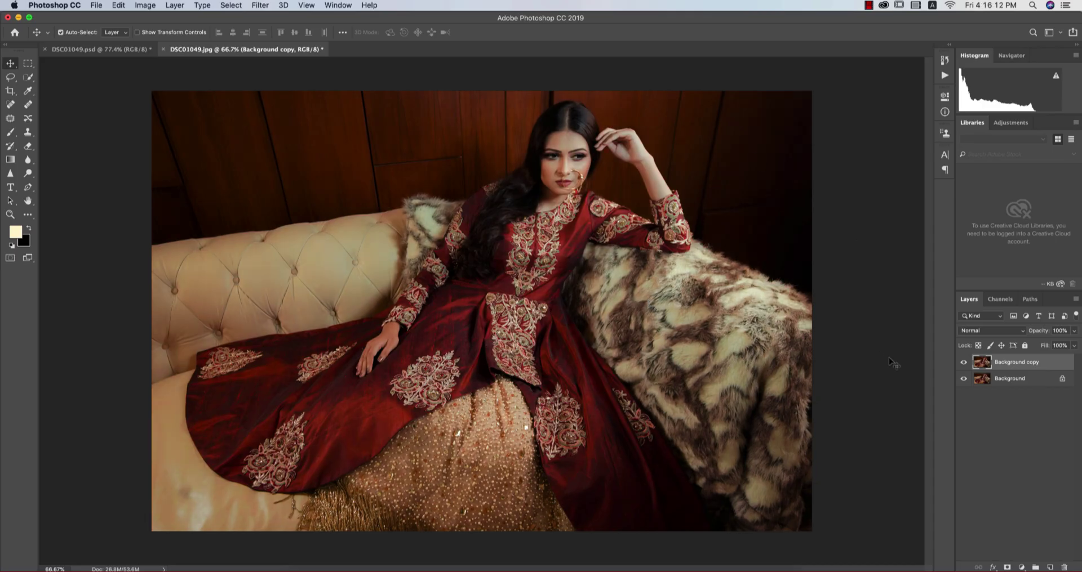
# - Add a Curves adjustment layer with the RGB midtone point pulled slightly darker
pyautogui.click(964, 363)
pyautogui.click(963, 363)
pyautogui.click(1022, 567)
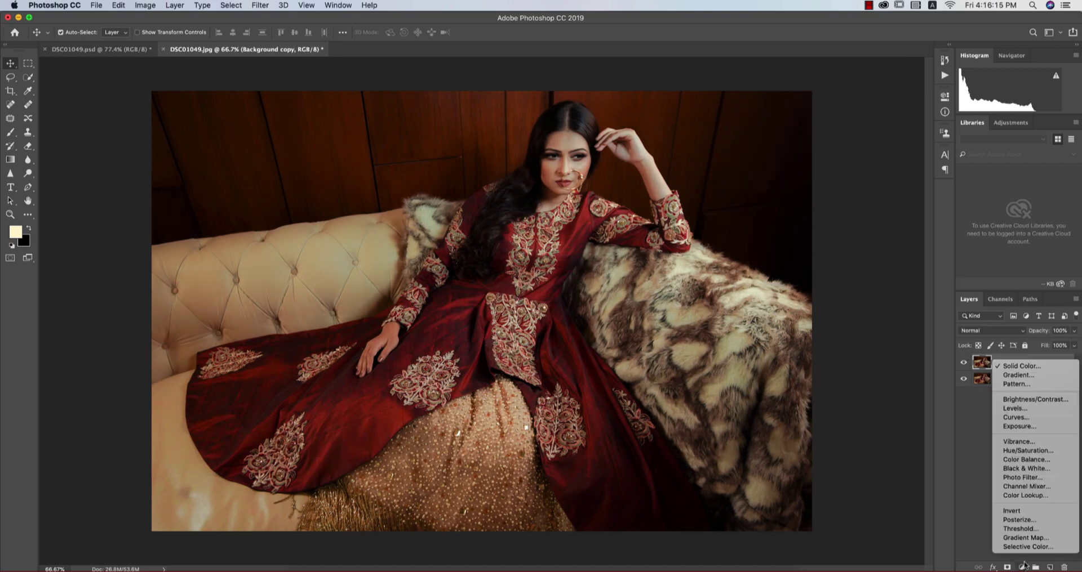
pyautogui.click(1016, 418)
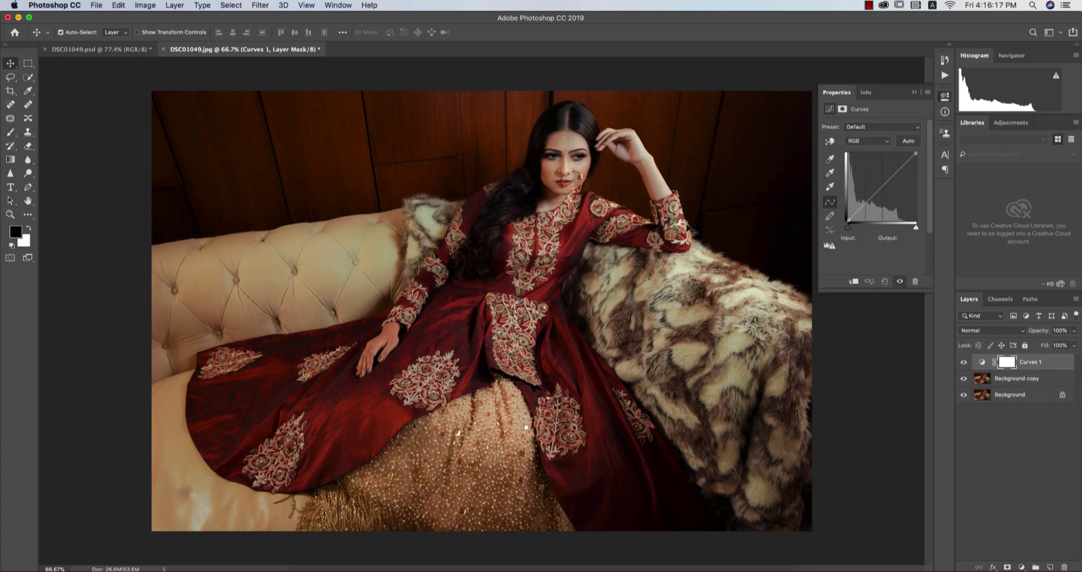
pyautogui.click(875, 193)
pyautogui.moveTo(874, 194); pyautogui.dragTo(874, 194)
# - Lift the Blue channel's black point to output 18, then add a new empty Layer 1
pyautogui.click(864, 147)
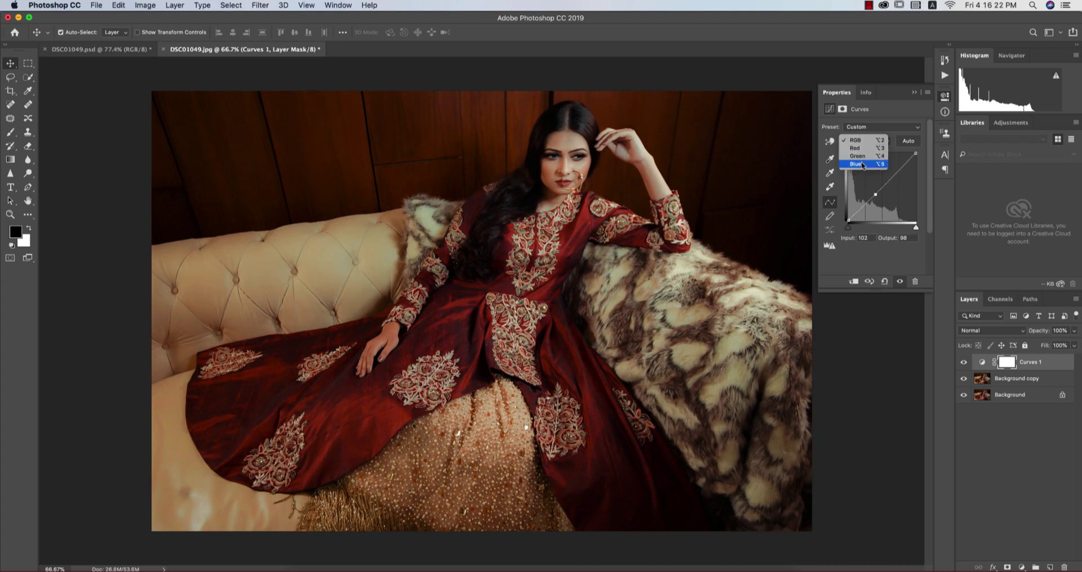
pyautogui.click(862, 163)
pyautogui.moveTo(874, 195); pyautogui.dragTo(844, 216)
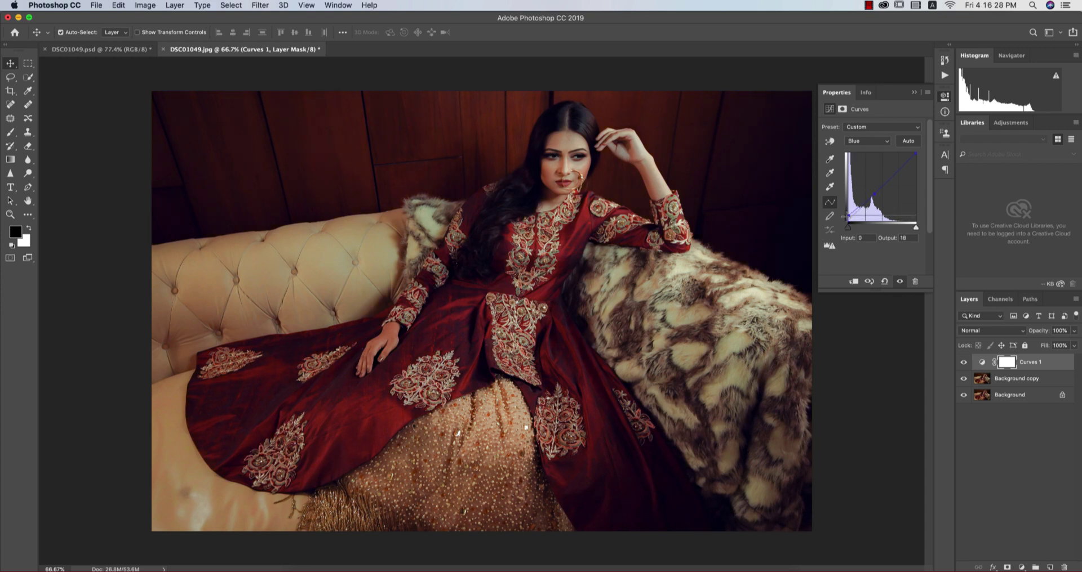
pyautogui.click(910, 238)
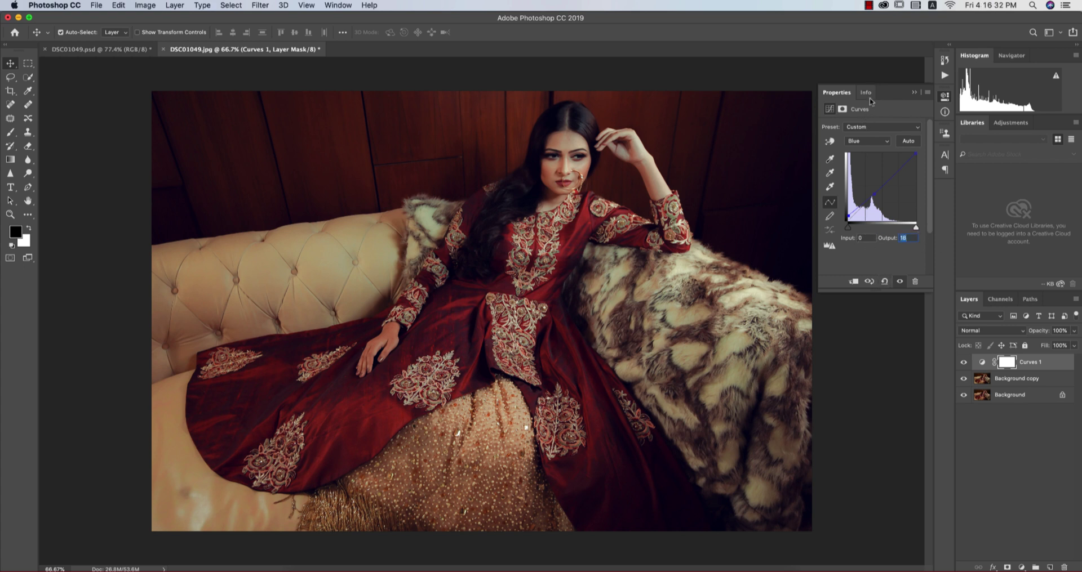
pyautogui.click(914, 92)
pyautogui.click(1050, 567)
# - Choose pale cream fff1c5 as foreground colour and brush a soft dab on the upper-right wall
pyautogui.press('x')
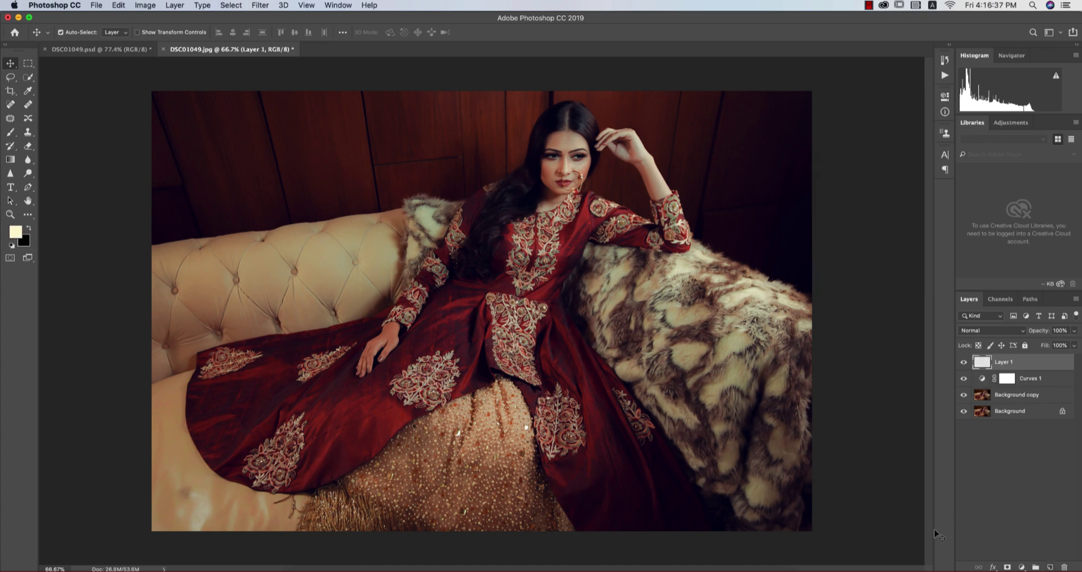
pyautogui.press('i')
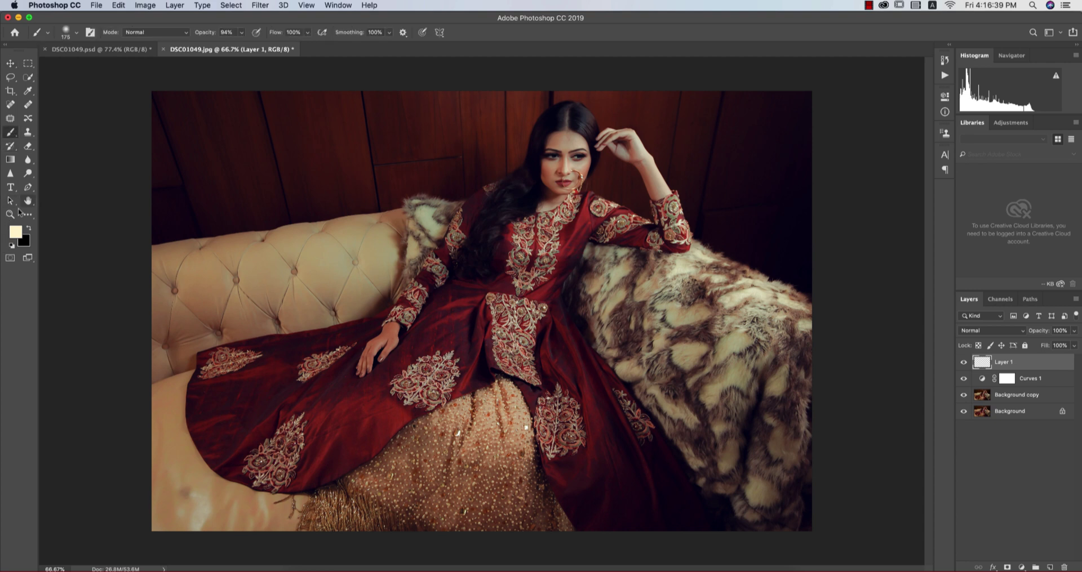
pyautogui.click(15, 231)
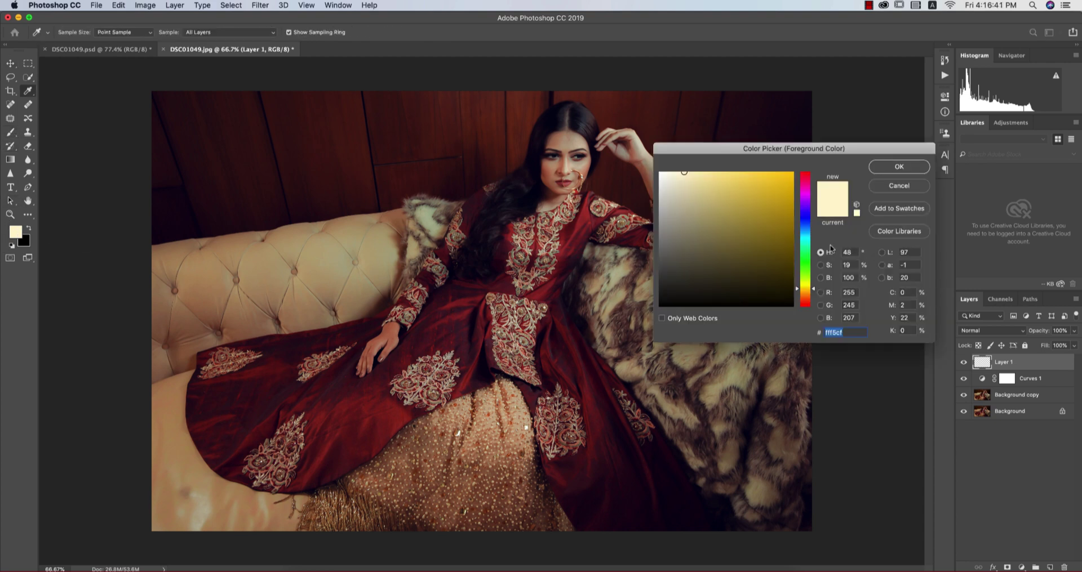
pyautogui.click(359, 234)
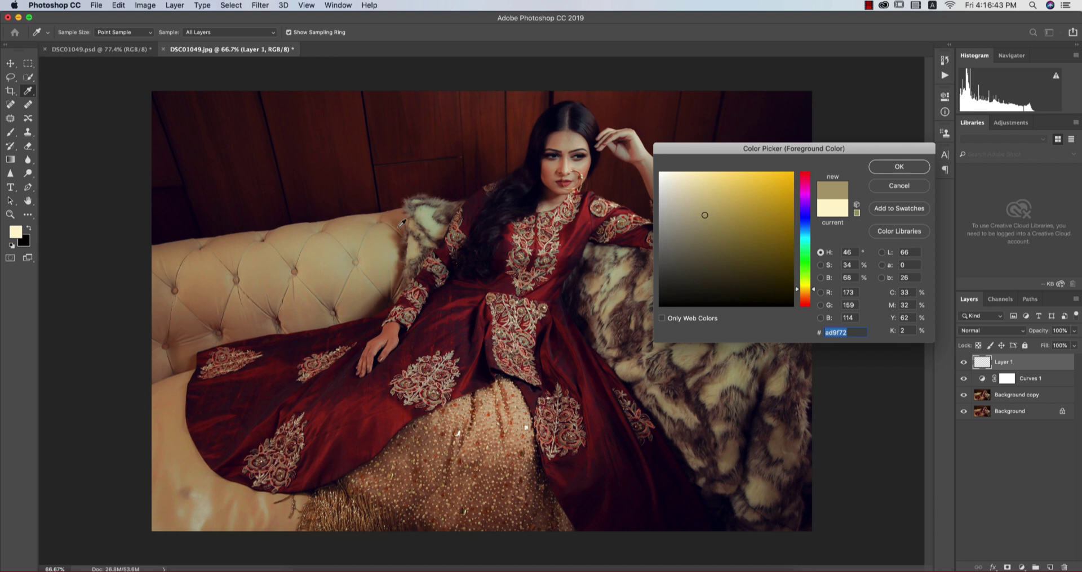
pyautogui.click(688, 171)
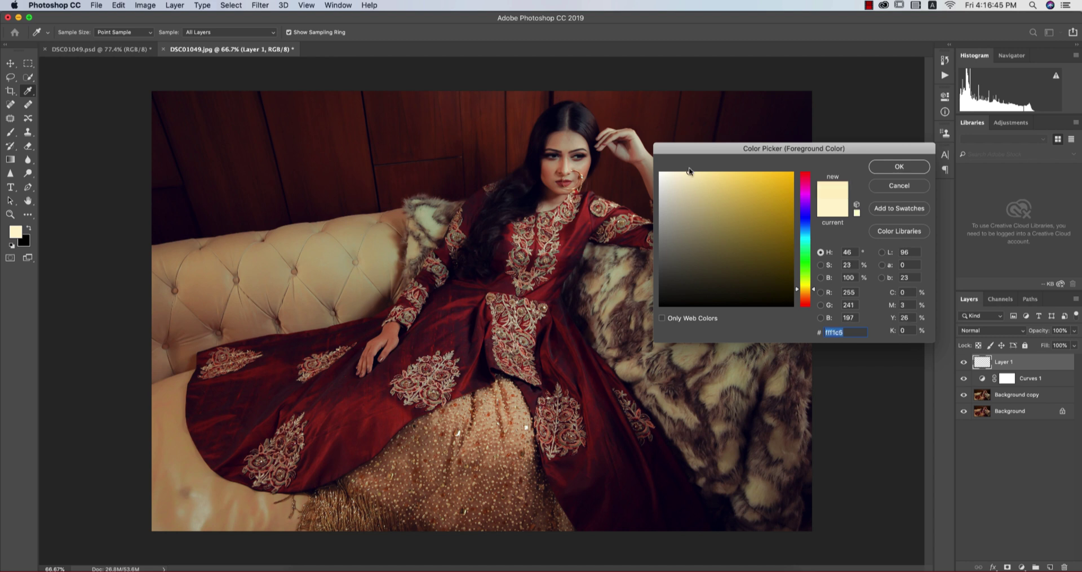
pyautogui.click(899, 167)
pyautogui.click(755, 163)
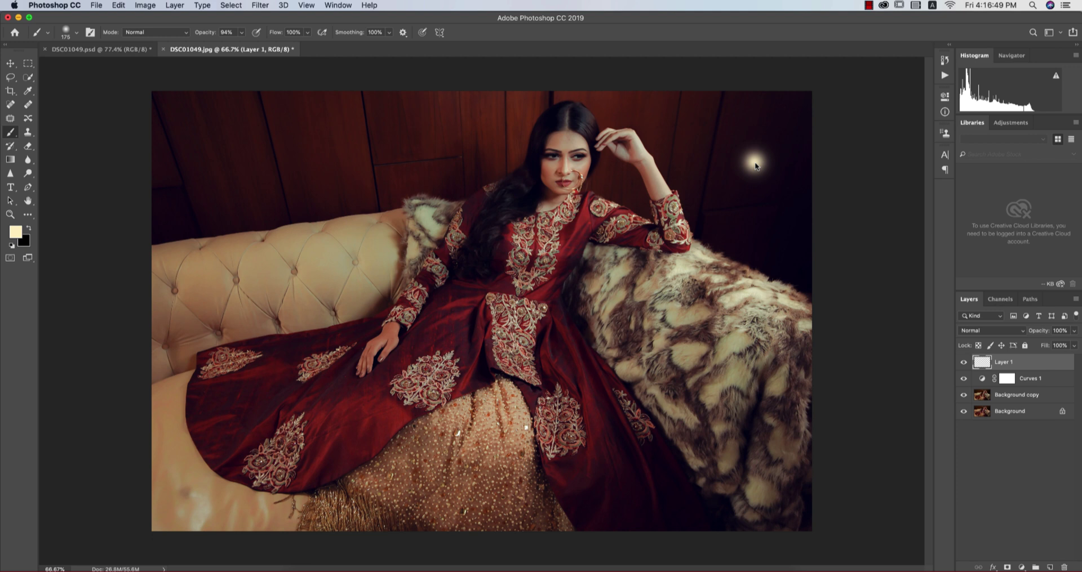
pyautogui.hotkey('ctrl', 't')
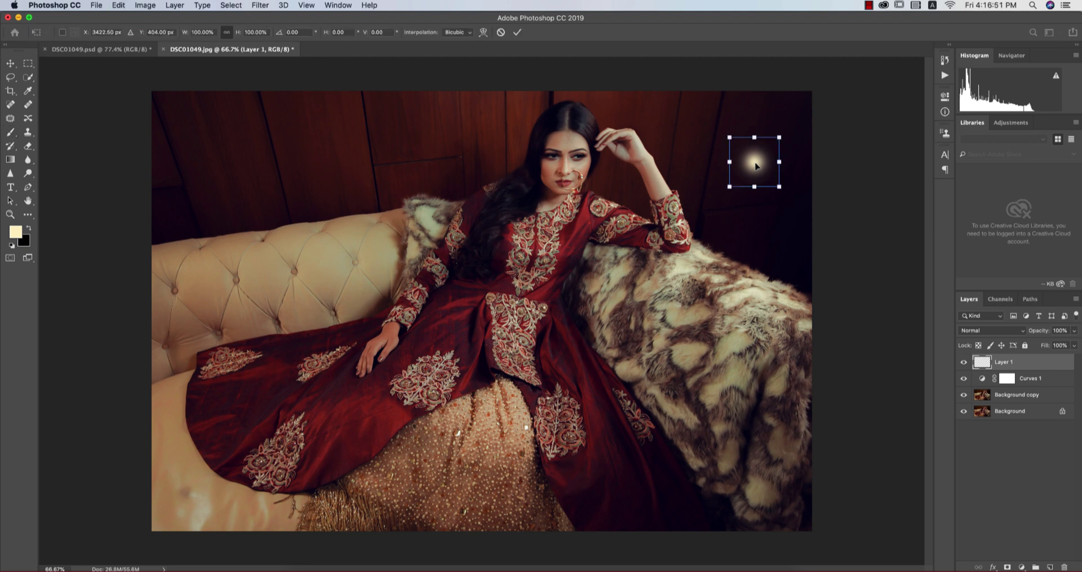
# - Scale up the cream dab and set Layer 1 to Screen blend mode at 84% fill
pyautogui.moveTo(779, 187)
pyautogui.mouseDown()
pyautogui.moveTo(861, 409)
pyautogui.moveTo(890, 561)
pyautogui.moveTo(902, 569)
pyautogui.mouseUp()
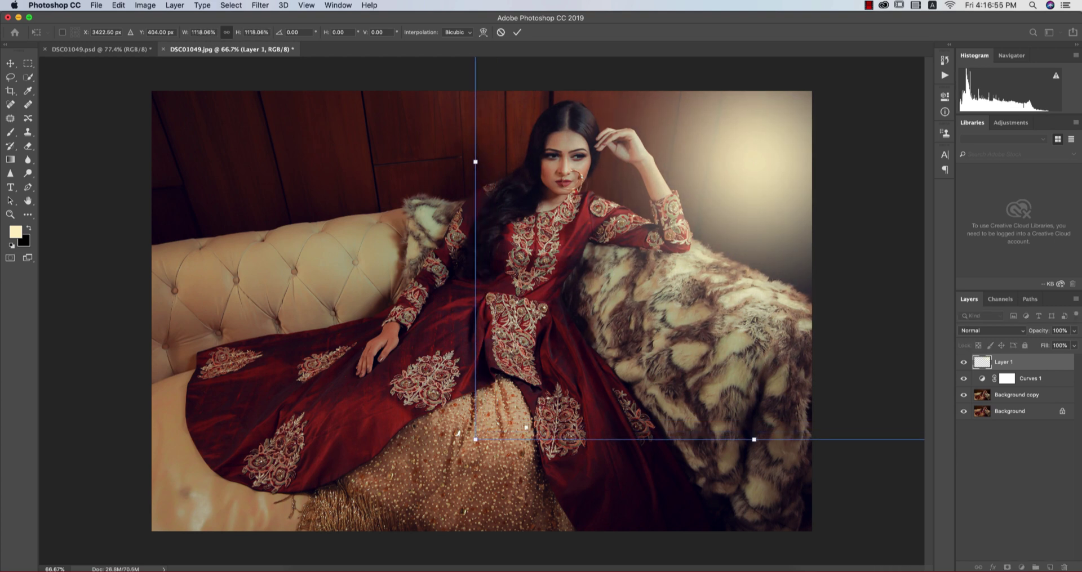
pyautogui.click(977, 332)
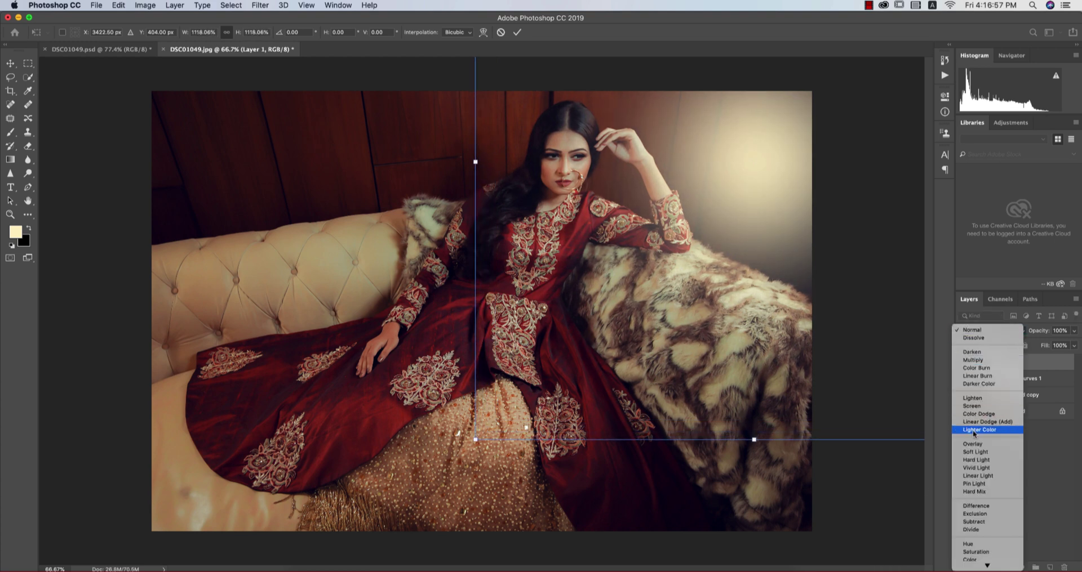
pyautogui.click(973, 406)
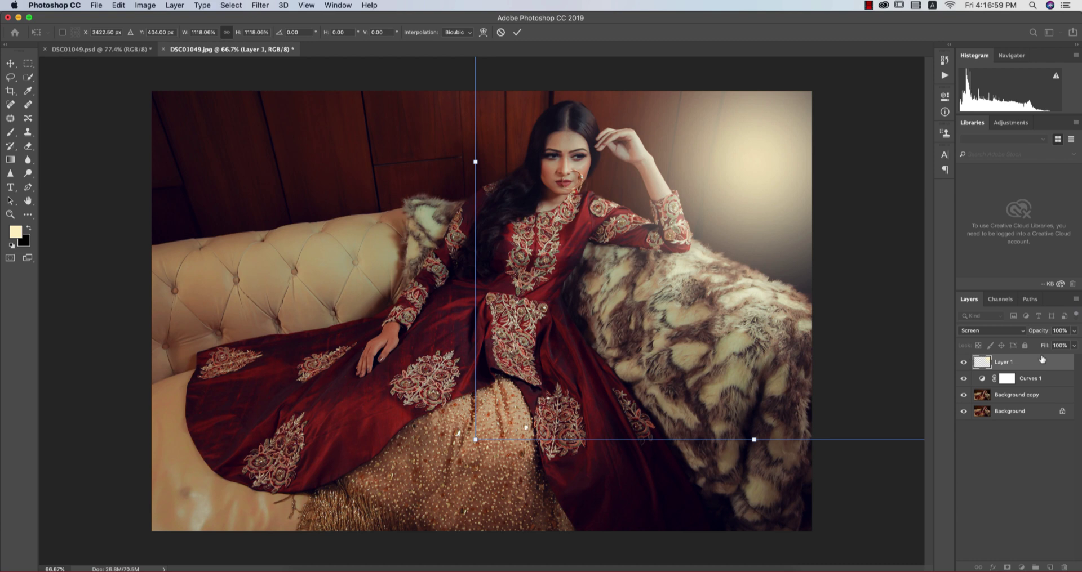
pyautogui.moveTo(1041, 348)
pyautogui.mouseDown()
pyautogui.moveTo(1027, 348)
pyautogui.moveTo(1036, 348)
pyautogui.mouseUp()
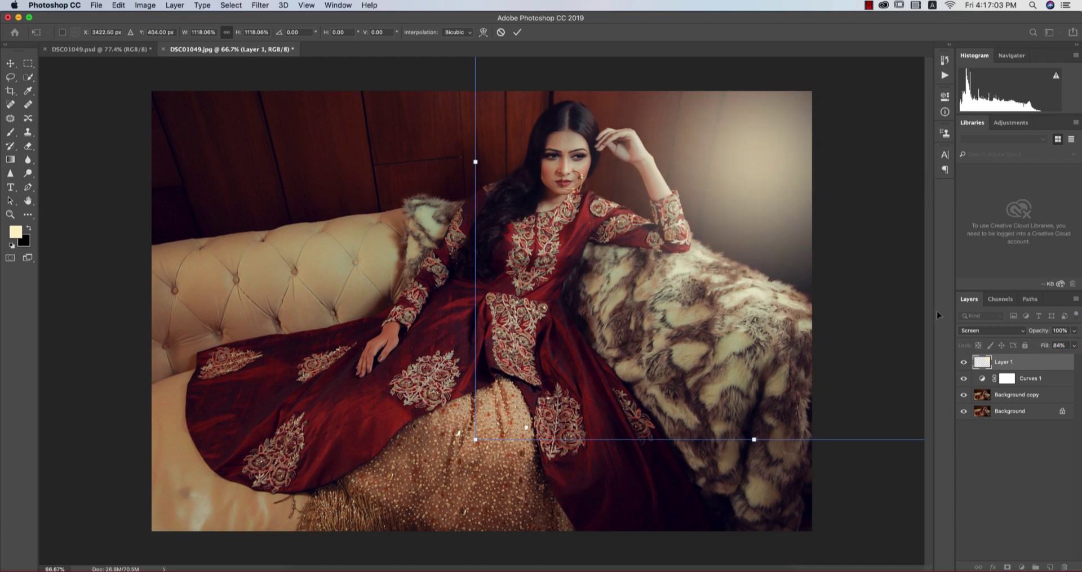
pyautogui.click(516, 32)
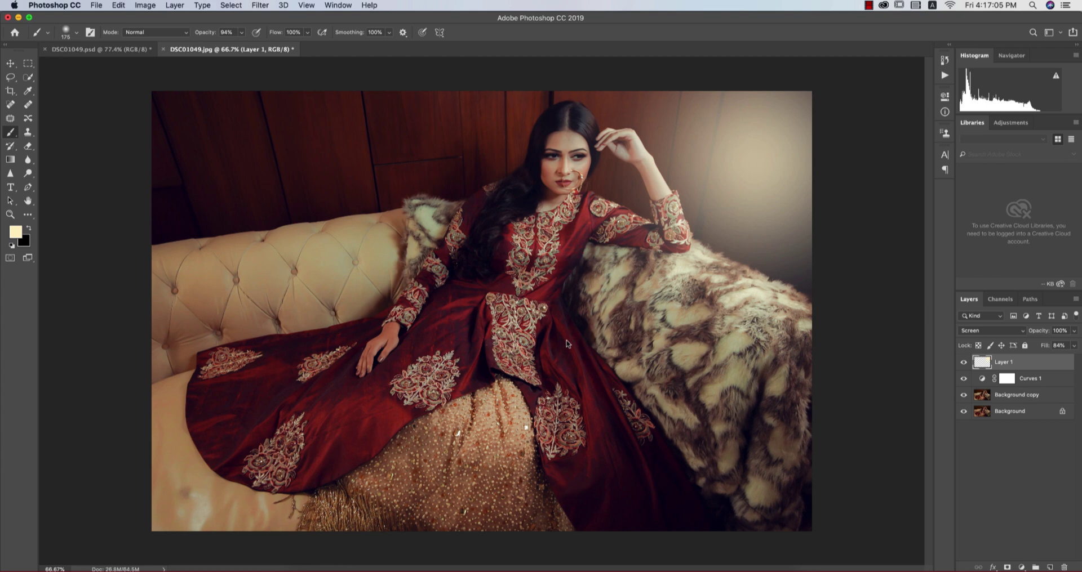
pyautogui.scroll(-5, 566, 343)
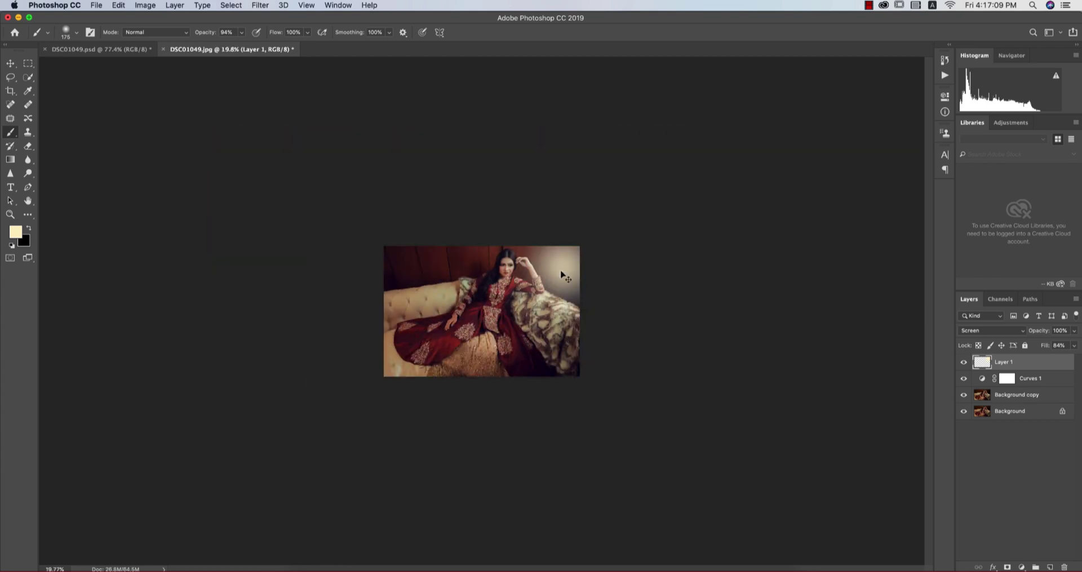
# - Transform the glow again, enlarging it to about 146% and shifting it over the upper-right wall
pyautogui.hotkey('ctrl', 't')
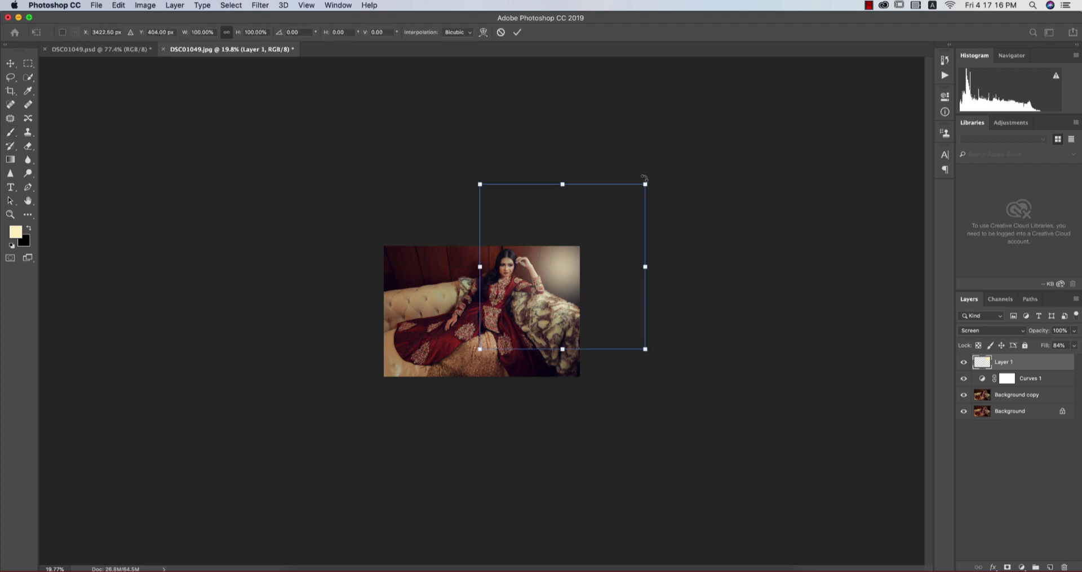
pyautogui.moveTo(648, 181); pyautogui.dragTo(731, 126)
pyautogui.moveTo(626, 239); pyautogui.dragTo(593, 252)
pyautogui.moveTo(676, 350); pyautogui.dragTo(696, 369)
pyautogui.click(516, 33)
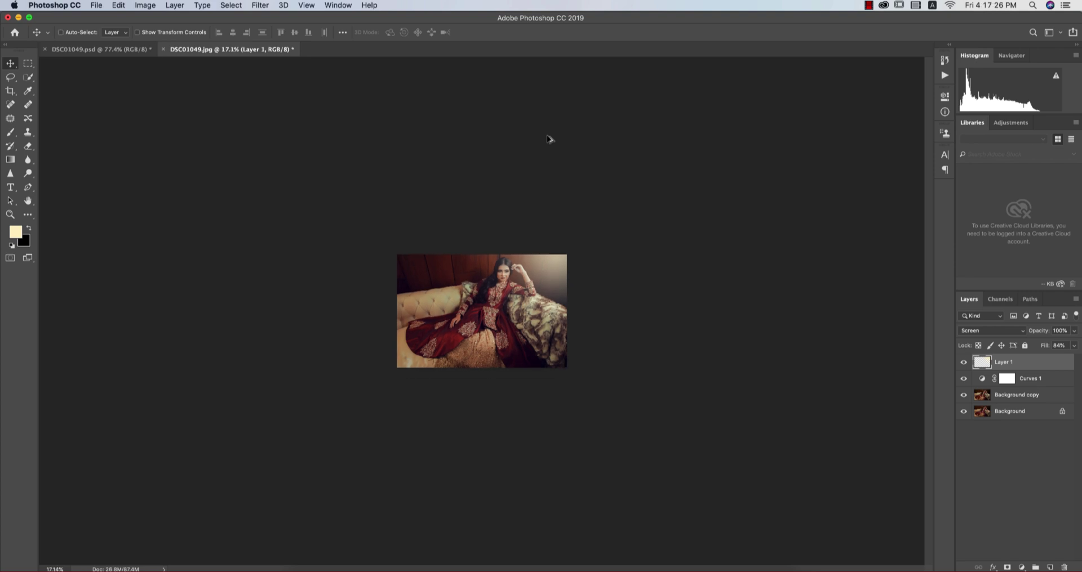
pyautogui.press('super+plus')
pyautogui.press('super+plus')
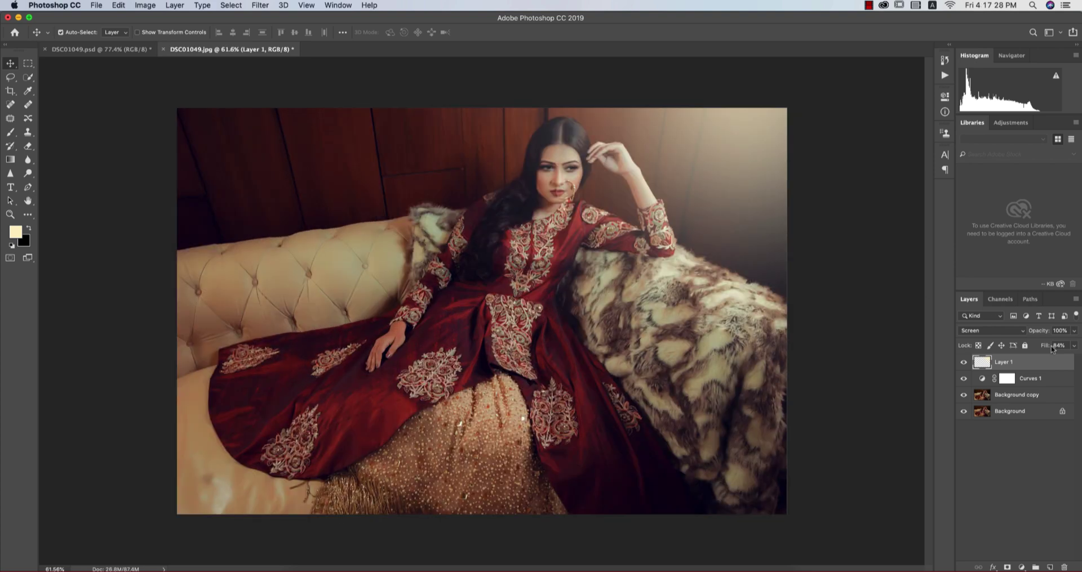
# - Soften the cream glow layer with a Gaussian Blur of 82.5 pixels radius
pyautogui.click(260, 5)
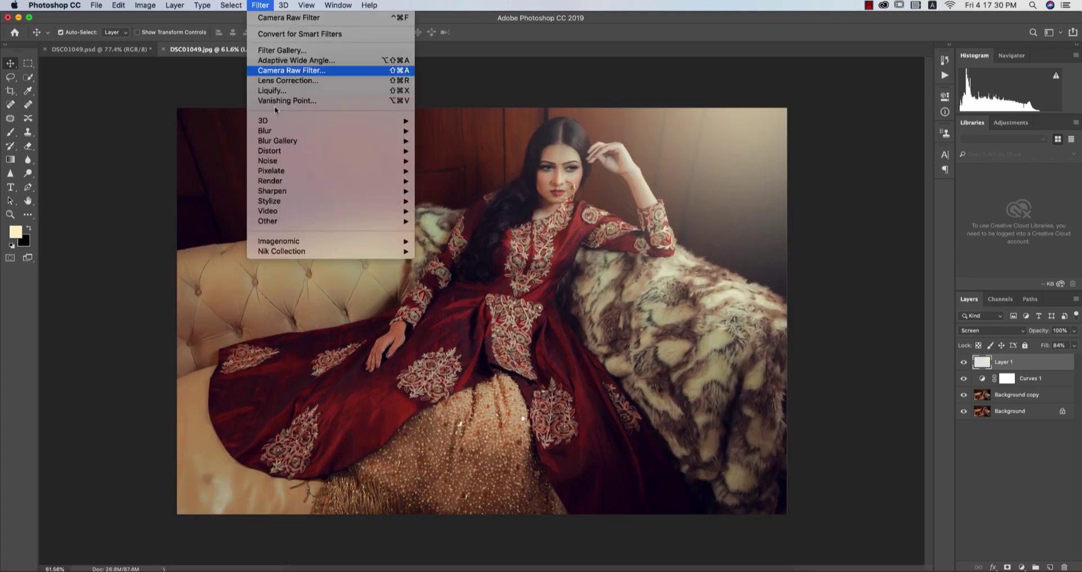
pyautogui.moveTo(295, 131)
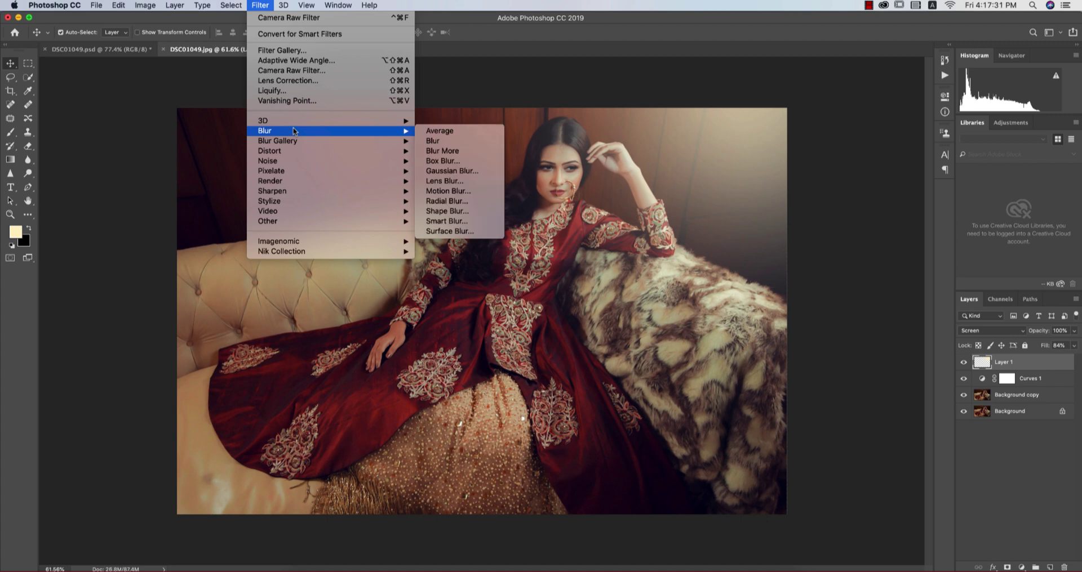
pyautogui.click(452, 170)
pyautogui.moveTo(773, 269); pyautogui.dragTo(776, 270)
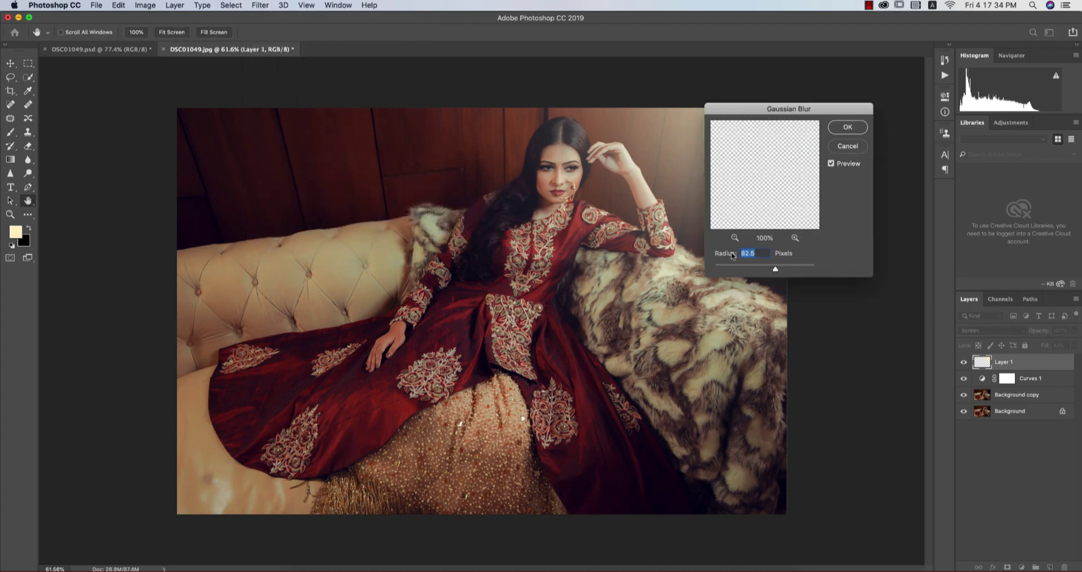
pyautogui.click(848, 127)
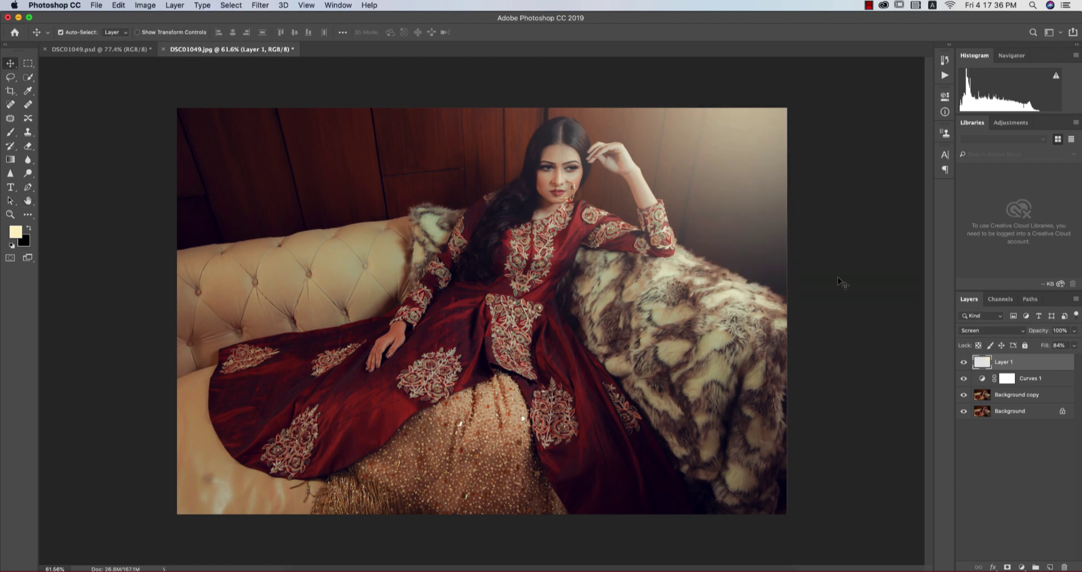
# - Set the glow layer's opacity to 86%
pyautogui.click(1057, 331)
pyautogui.write('80')
pyautogui.press('Return')
pyautogui.write('86')
pyautogui.press('Return')
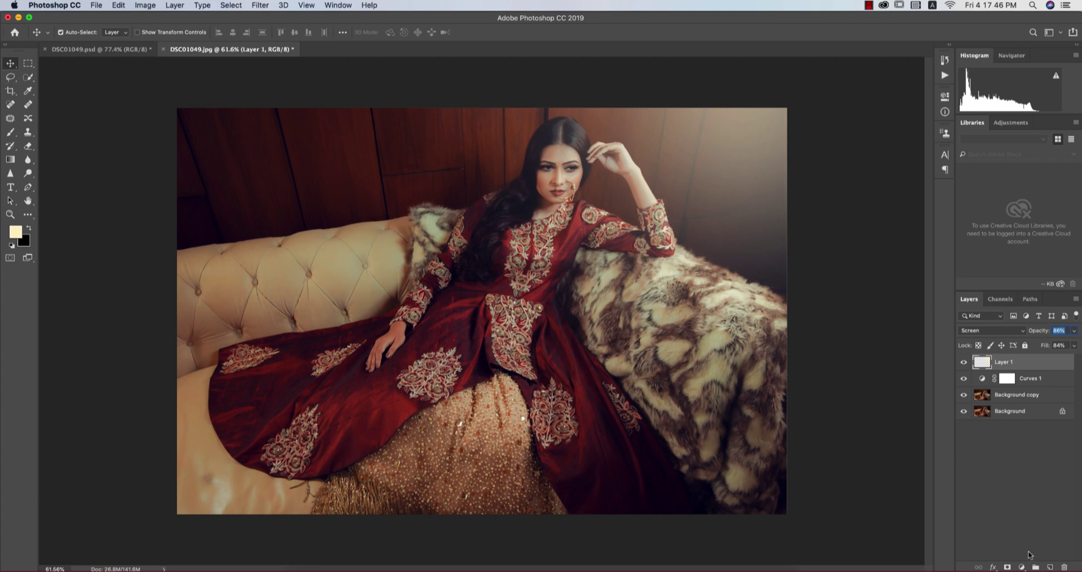
pyautogui.click(1020, 567)
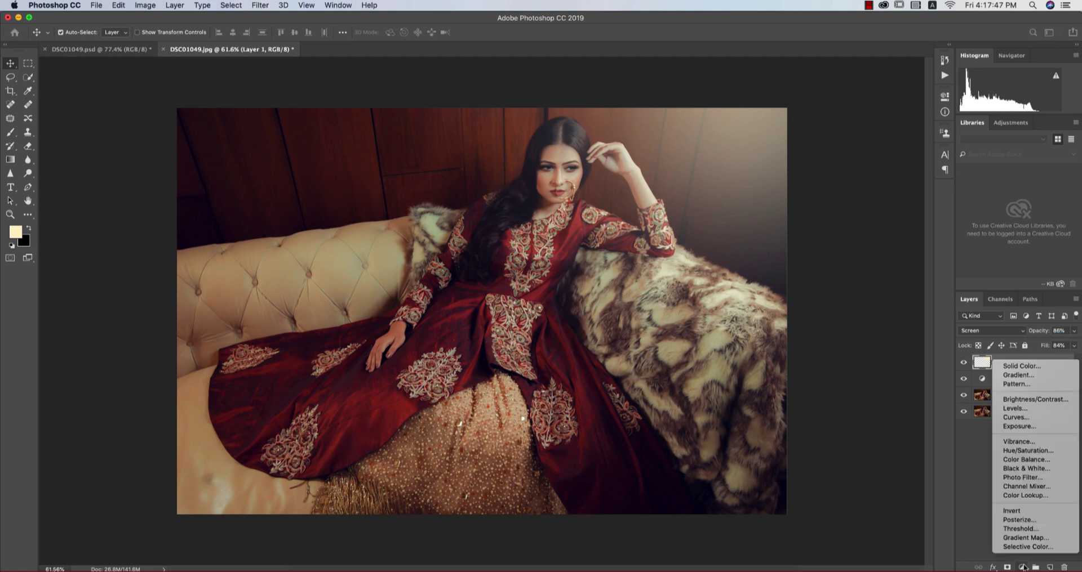
# - Add a Levels adjustment layer and pull the white input point in to 235
pyautogui.click(1020, 410)
pyautogui.click(1020, 412)
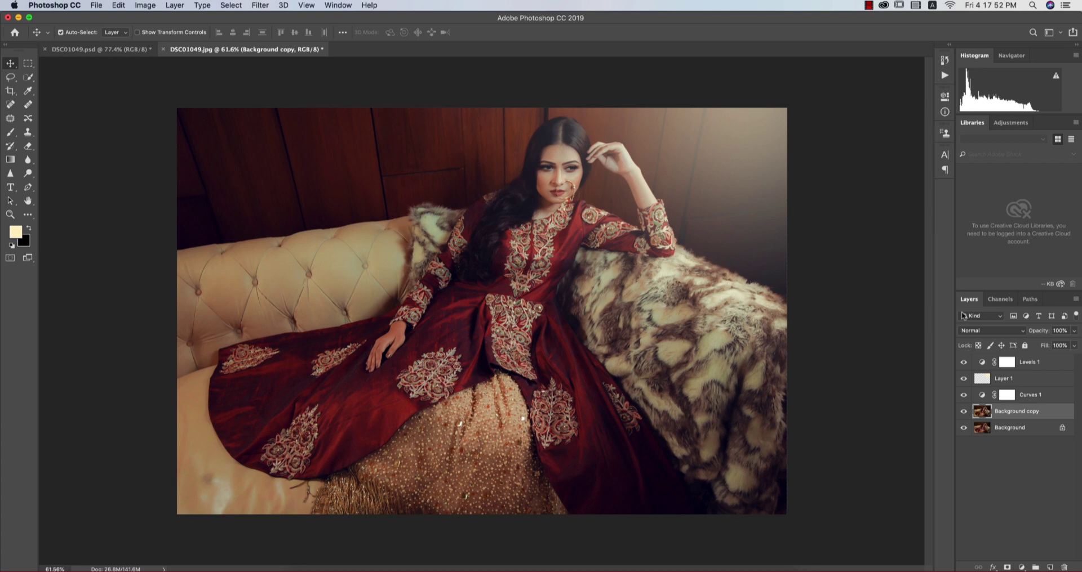
pyautogui.click(983, 362)
pyautogui.moveTo(919, 205); pyautogui.dragTo(912, 206)
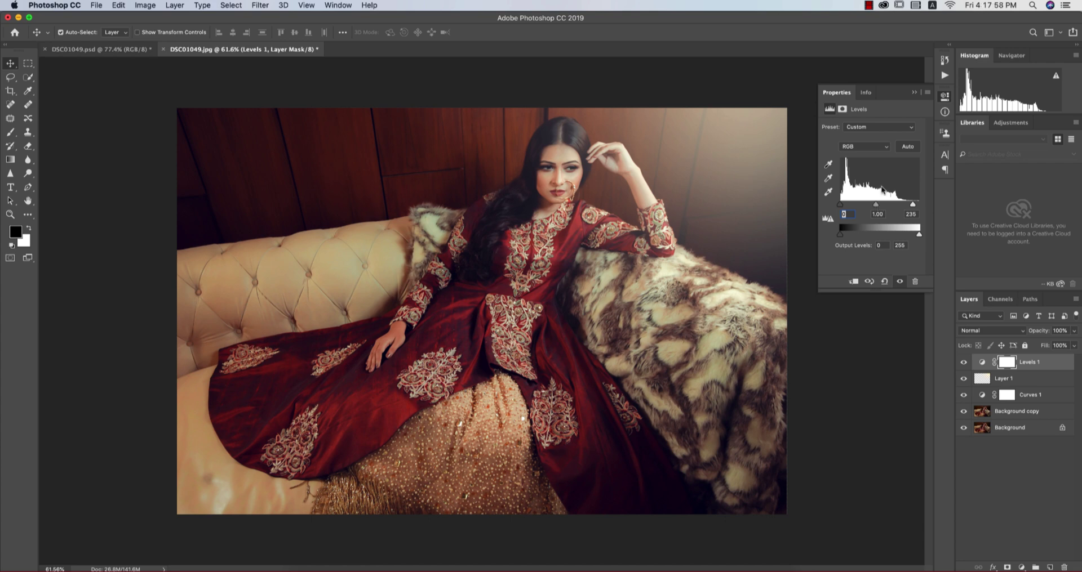
# - Toggle the Background visibility to compare the original photo with the edited portrait
pyautogui.click(914, 93)
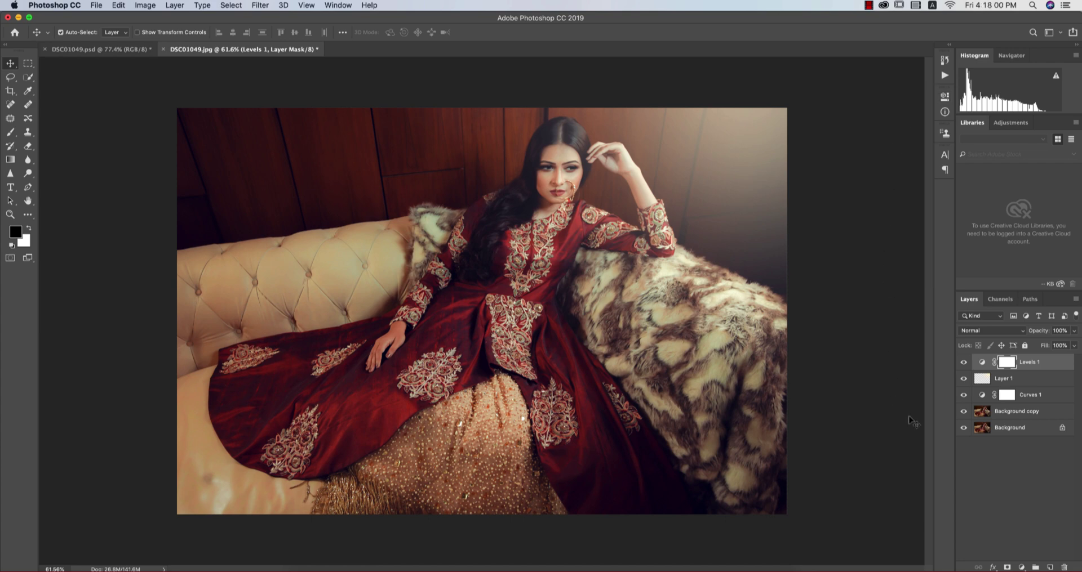
pyautogui.keyDown('alt'); pyautogui.click(963, 428); pyautogui.keyUp('alt')
pyautogui.keyDown('alt'); pyautogui.click(963, 428); pyautogui.keyUp('alt')
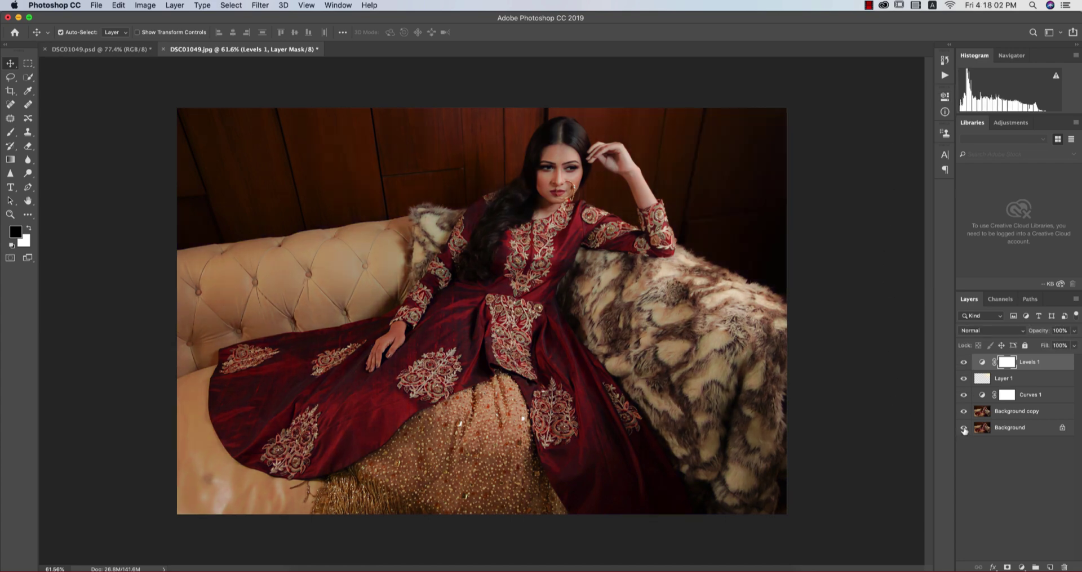